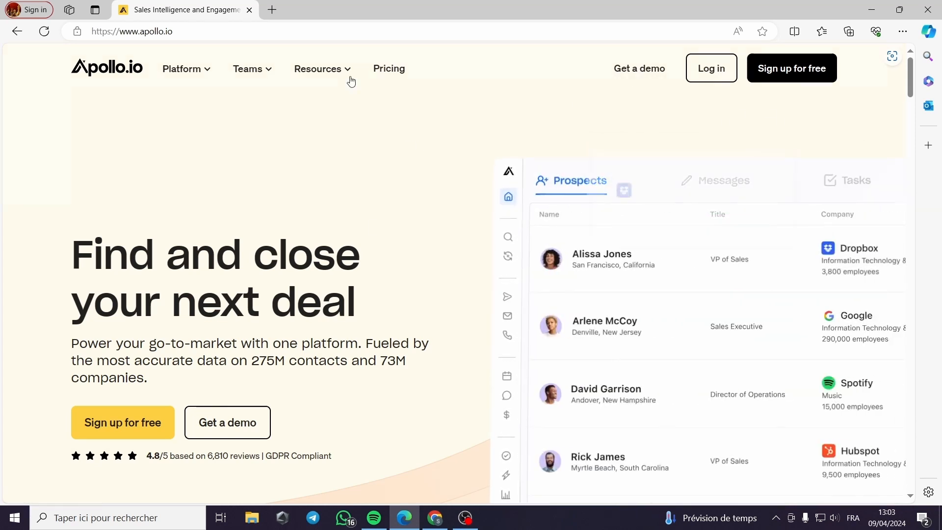
- Review the Apollo.io homepage, from the platform feature overview through the product sections, testimonials, ratings and footer
{"action": "mouse_move", "coordinate": [252, 72]}
{"action": "mouse_move", "coordinate": [193, 69]}
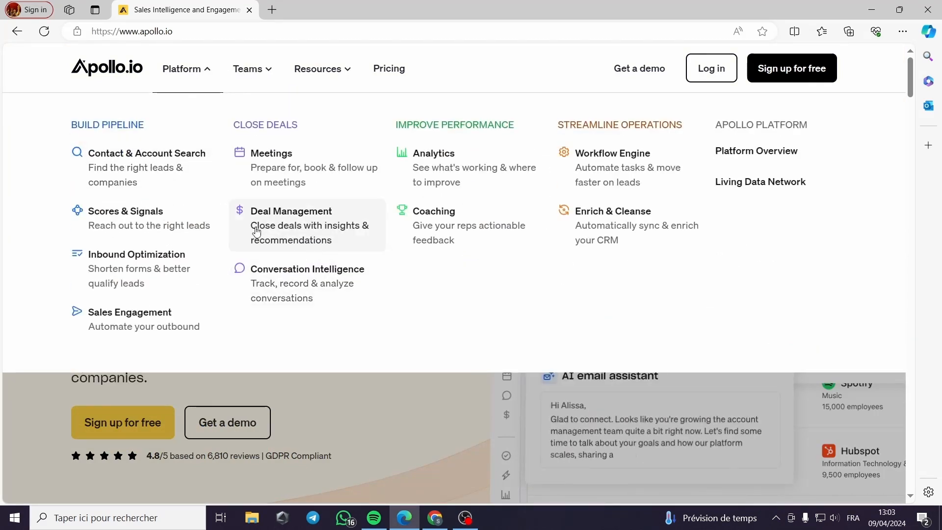
{"action": "scroll", "coordinate": [412, 323], "scroll_direction": "down", "scroll_amount": 10}
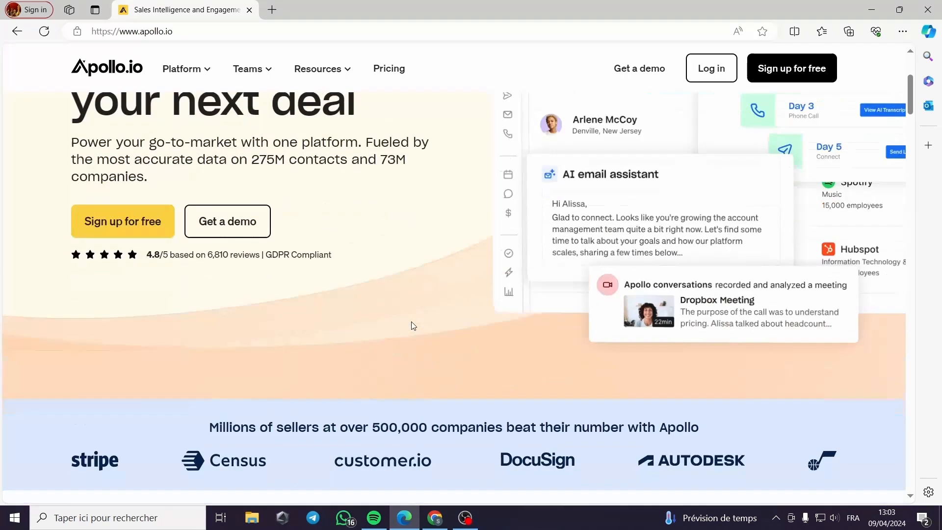
{"action": "scroll", "coordinate": [346, 252], "scroll_direction": "down", "scroll_amount": 15}
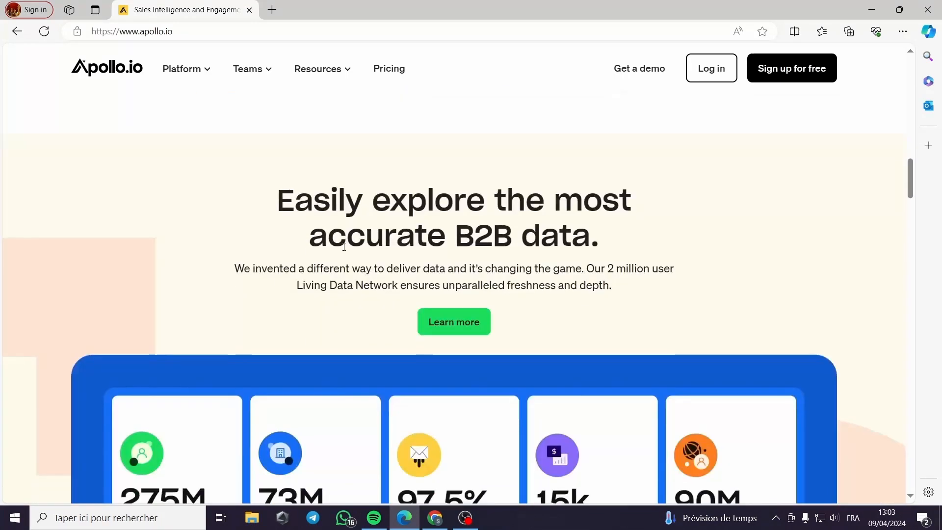
{"action": "scroll", "coordinate": [326, 231], "scroll_direction": "down", "scroll_amount": 12}
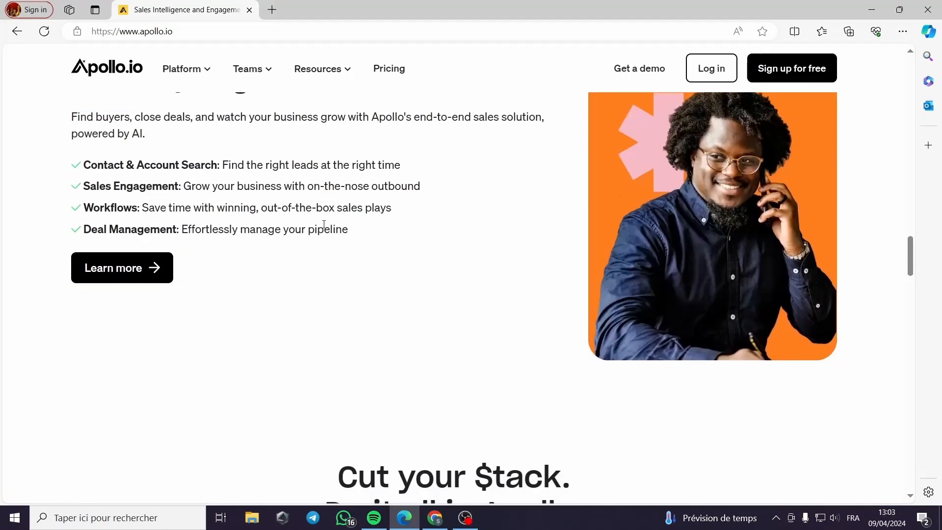
{"action": "scroll", "coordinate": [324, 227], "scroll_direction": "down", "scroll_amount": 12}
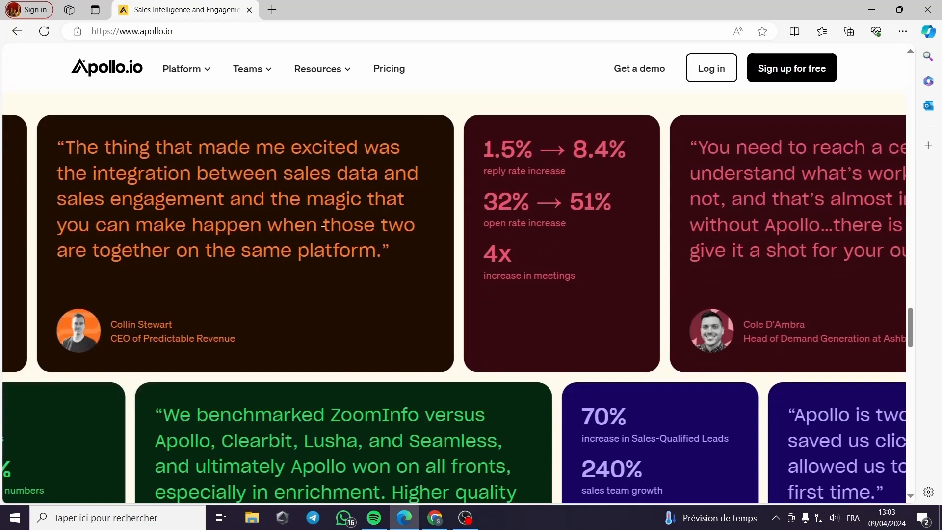
{"action": "scroll", "coordinate": [324, 226], "scroll_direction": "down", "scroll_amount": 8}
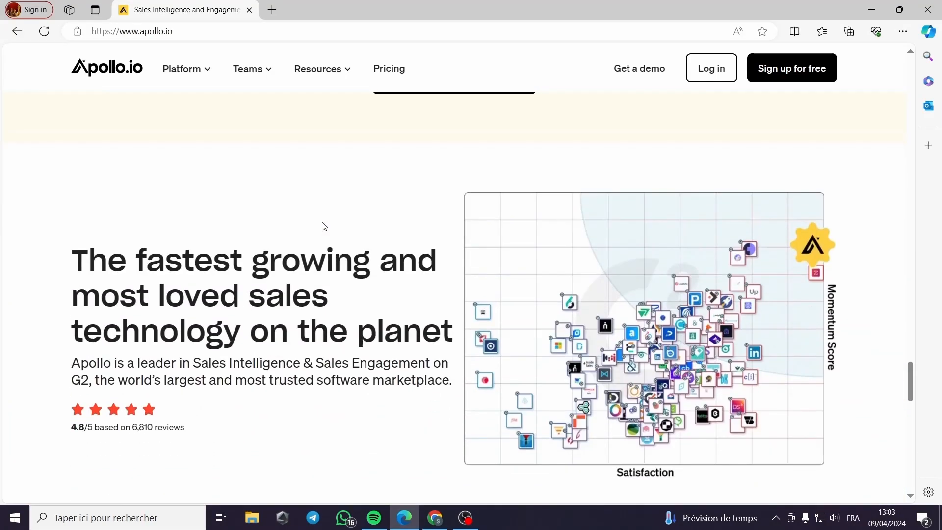
{"action": "scroll", "coordinate": [323, 226], "scroll_direction": "down", "scroll_amount": 9}
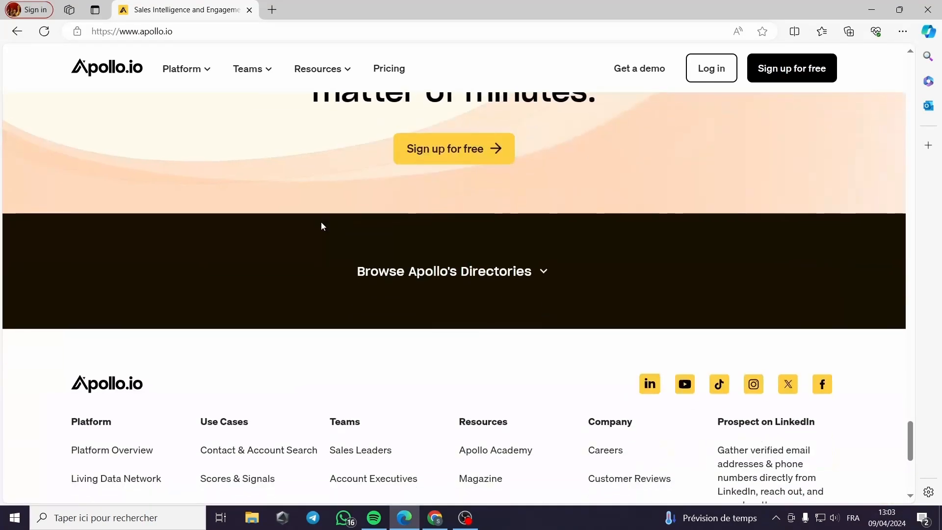
{"action": "scroll", "coordinate": [435, 217], "scroll_direction": "down", "scroll_amount": 4}
{"action": "scroll", "coordinate": [435, 216], "scroll_direction": "up", "scroll_amount": 20}
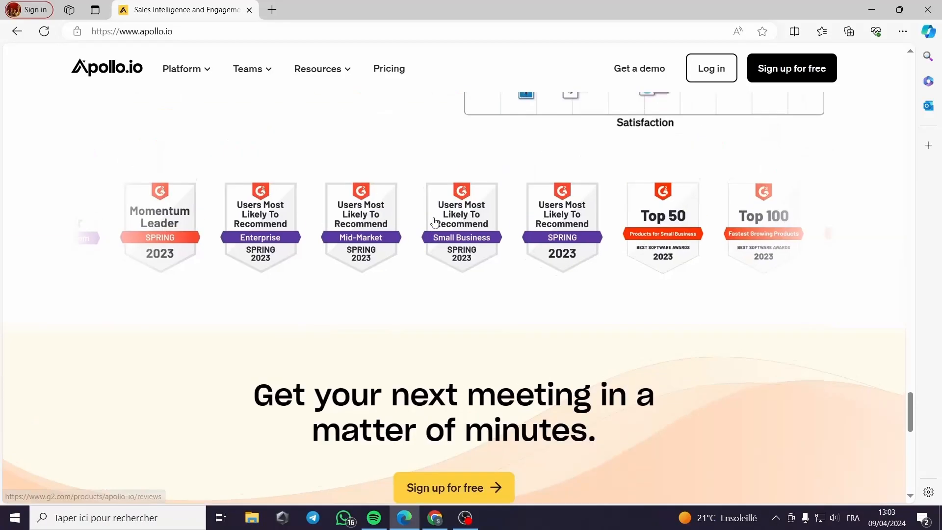
{"action": "scroll", "coordinate": [430, 245], "scroll_direction": "up", "scroll_amount": 15}
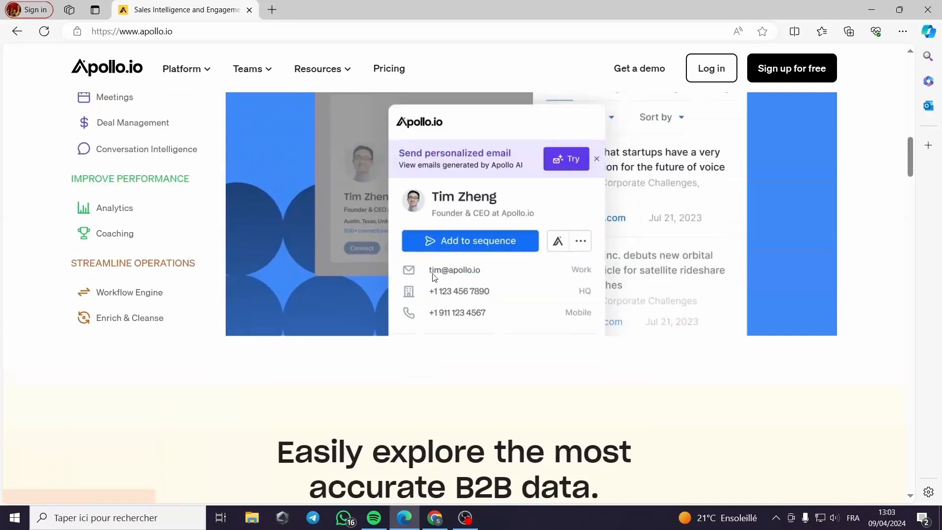
{"action": "scroll", "coordinate": [433, 282], "scroll_direction": "up", "scroll_amount": 3}
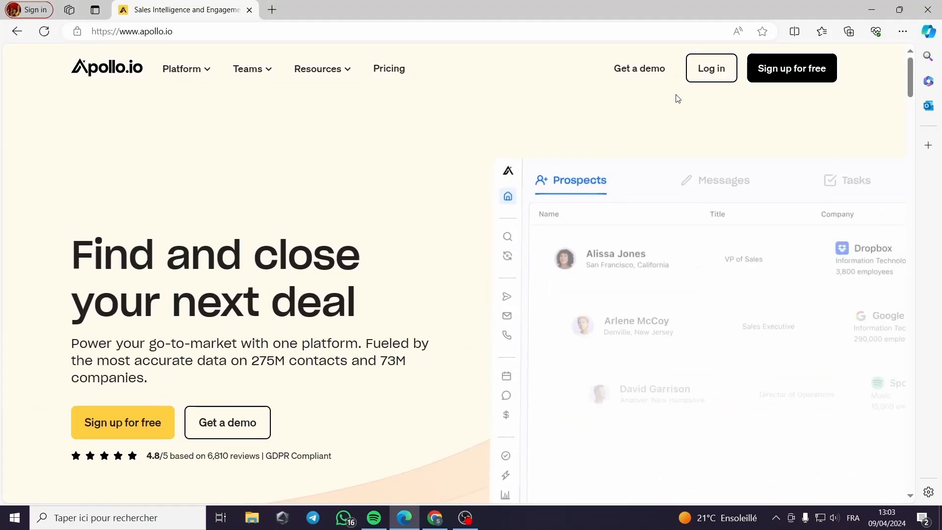
- Open the free sign-up page and try to register with the saved email address, accepting the Terms of Service and Privacy Policy
{"action": "left_click", "coordinate": [768, 70]}
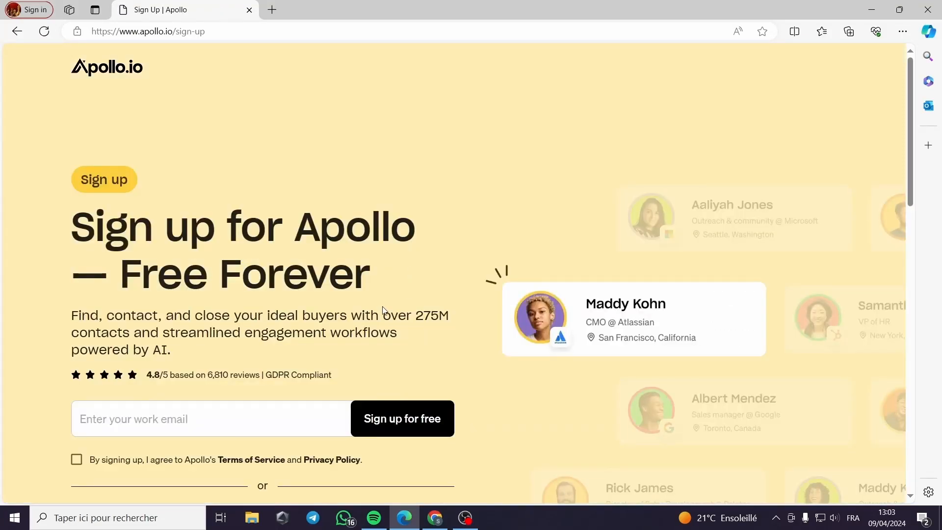
{"action": "left_click", "coordinate": [268, 420]}
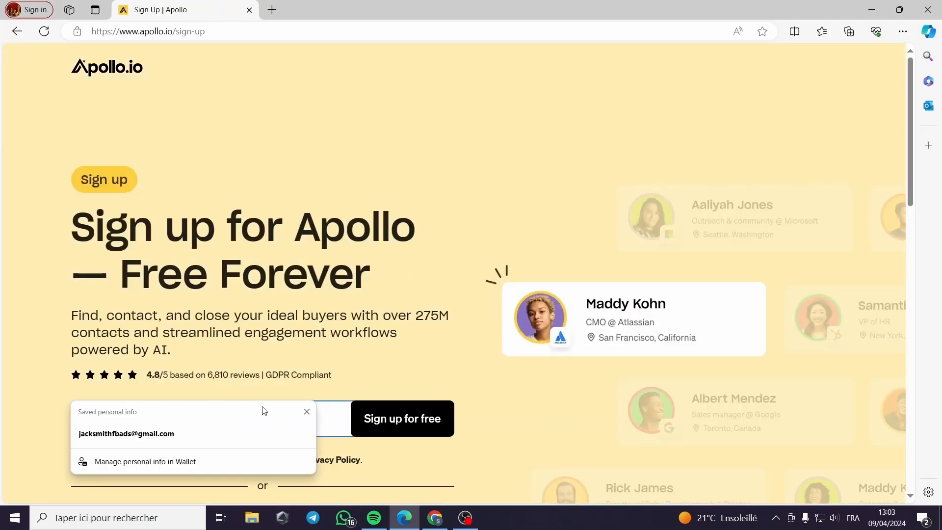
{"action": "scroll", "coordinate": [332, 392], "scroll_direction": "down", "scroll_amount": 3}
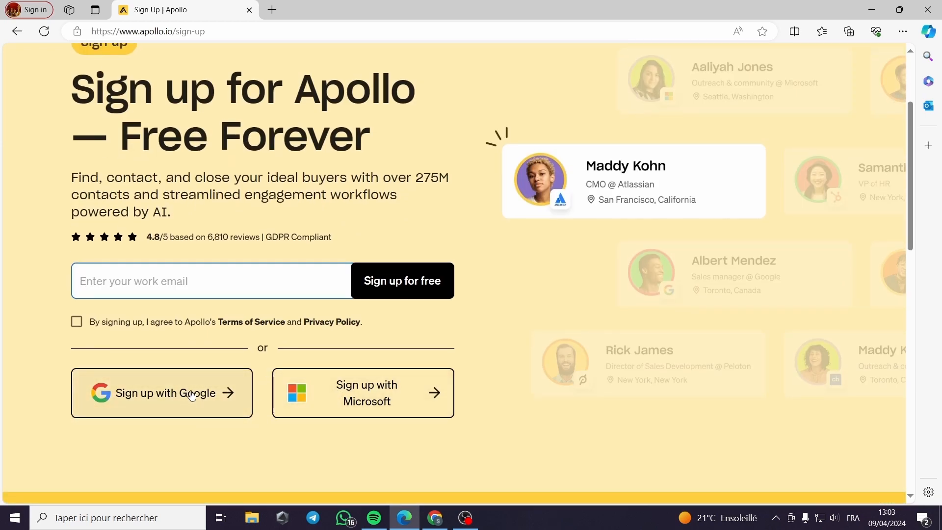
{"action": "left_click", "coordinate": [219, 284]}
{"action": "left_click", "coordinate": [188, 326]}
{"action": "left_click", "coordinate": [379, 289]}
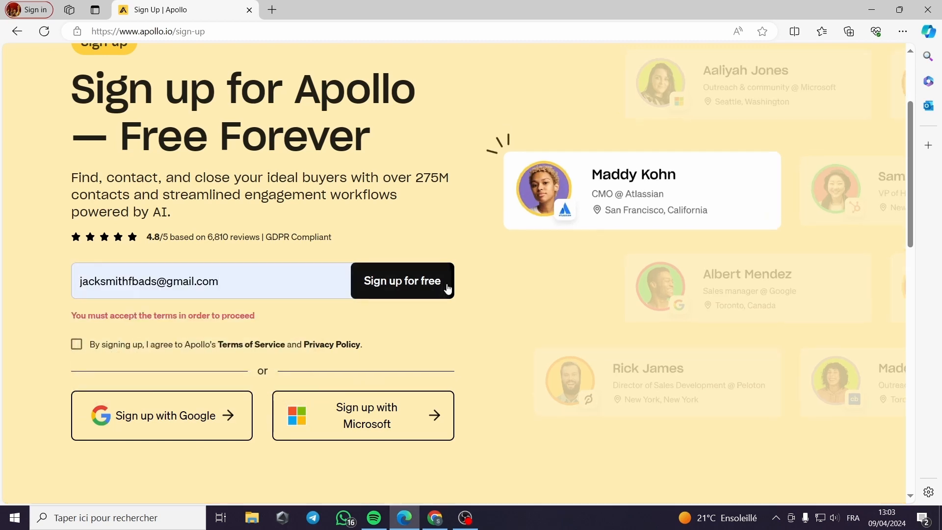
{"action": "left_click", "coordinate": [104, 352]}
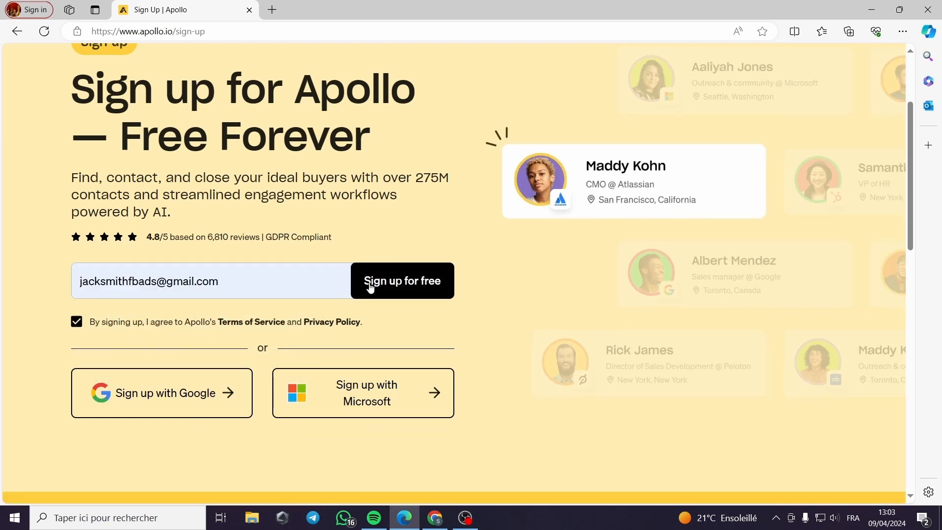
{"action": "left_click", "coordinate": [412, 277]}
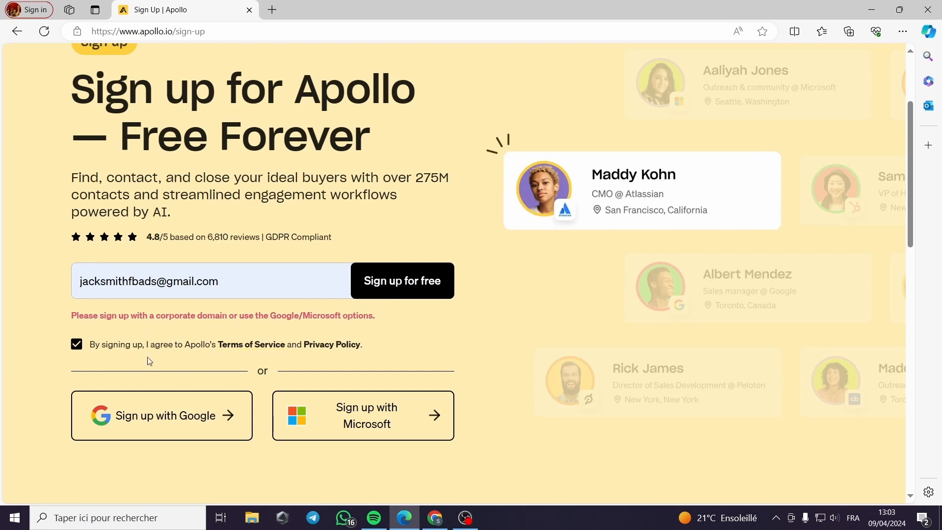
- Sign up with Google using the listed account and approve sharing its details with Apollo
{"action": "left_click", "coordinate": [155, 422]}
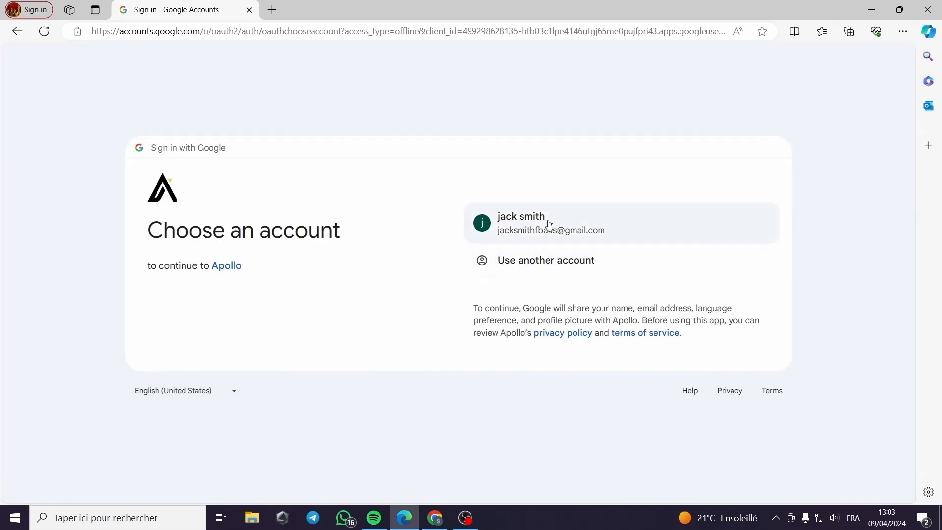
{"action": "left_click", "coordinate": [529, 226]}
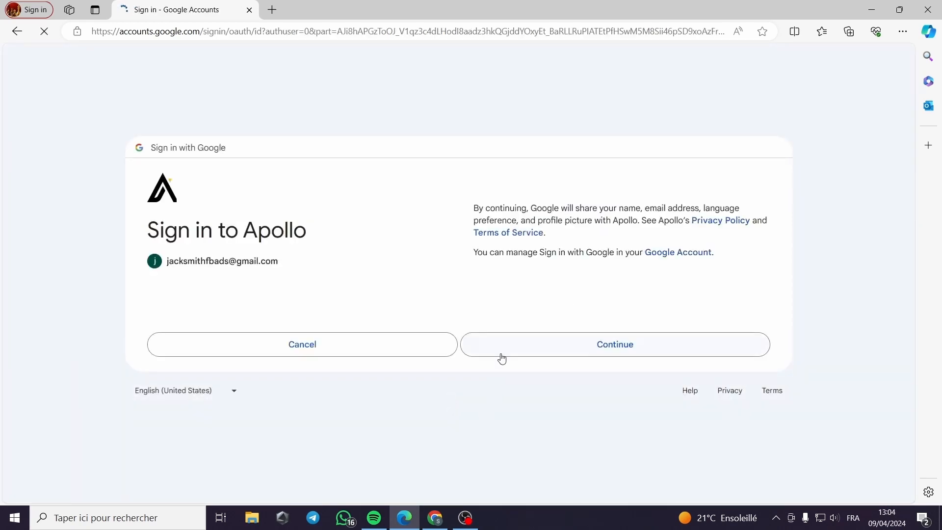
{"action": "left_click", "coordinate": [501, 357]}
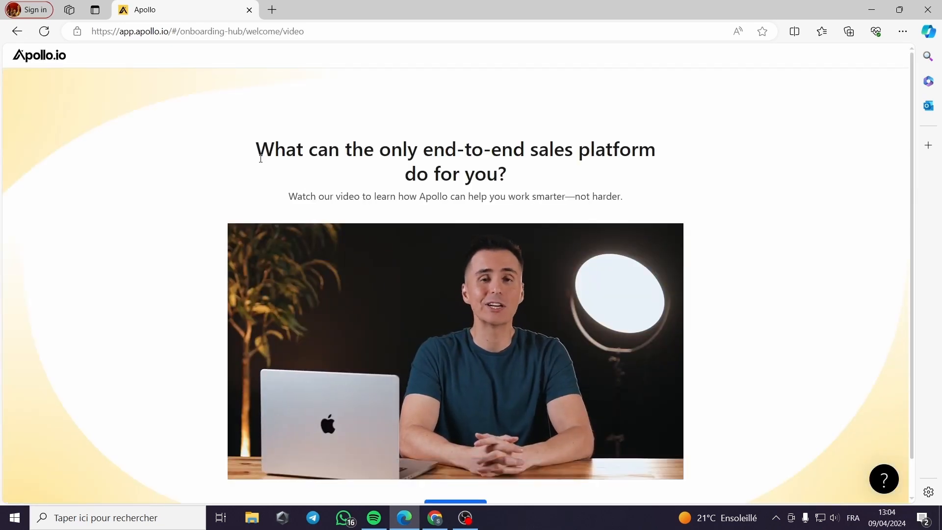
- Continue past the welcome video, look through the recommended setup tasks and skip the setup
{"action": "scroll", "coordinate": [724, 275], "scroll_direction": "down", "scroll_amount": 1}
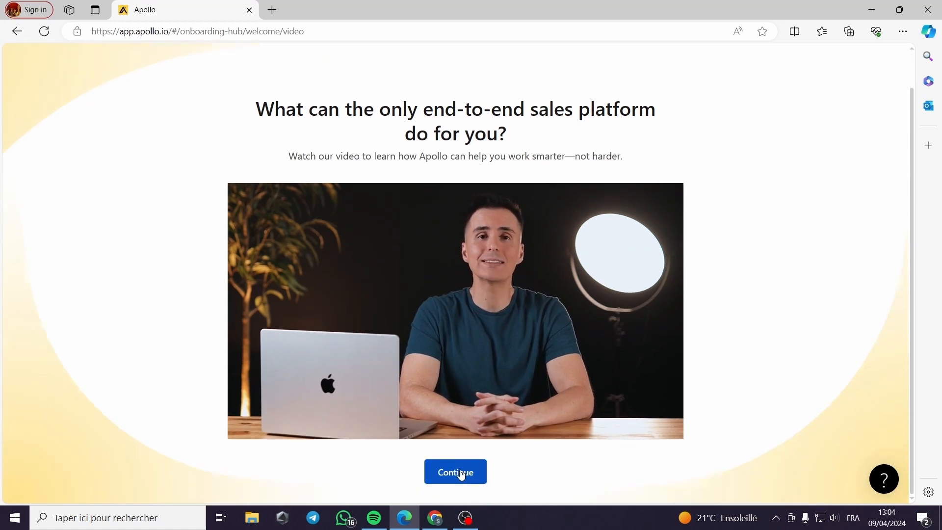
{"action": "left_click", "coordinate": [461, 474]}
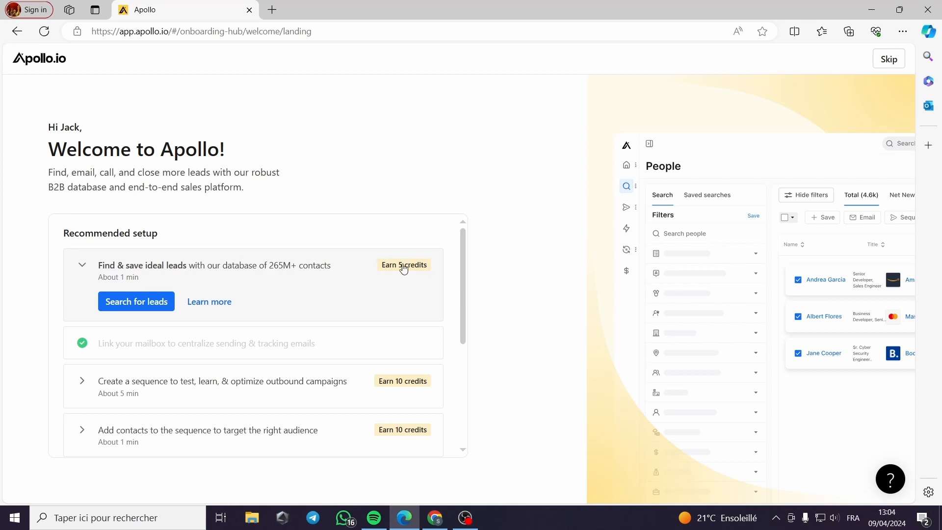
{"action": "scroll", "coordinate": [442, 309], "scroll_direction": "down", "scroll_amount": 4}
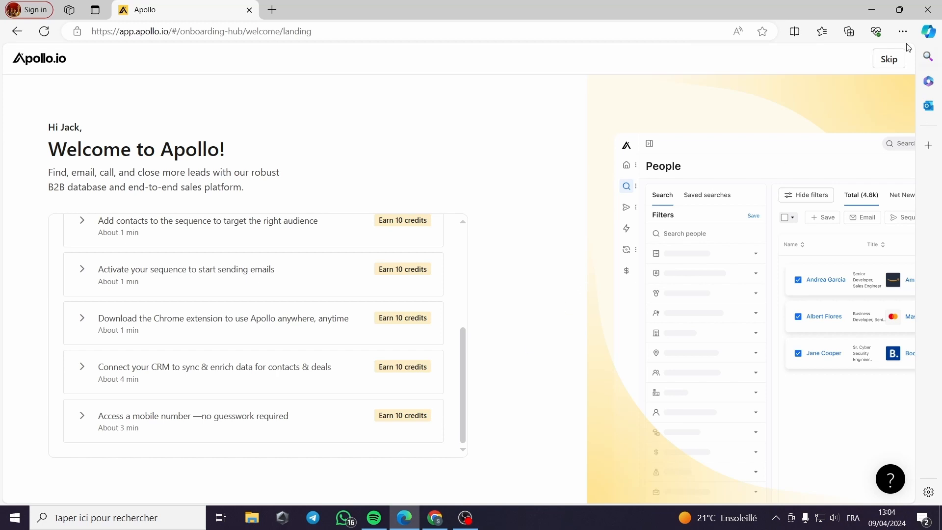
{"action": "left_click", "coordinate": [889, 59]}
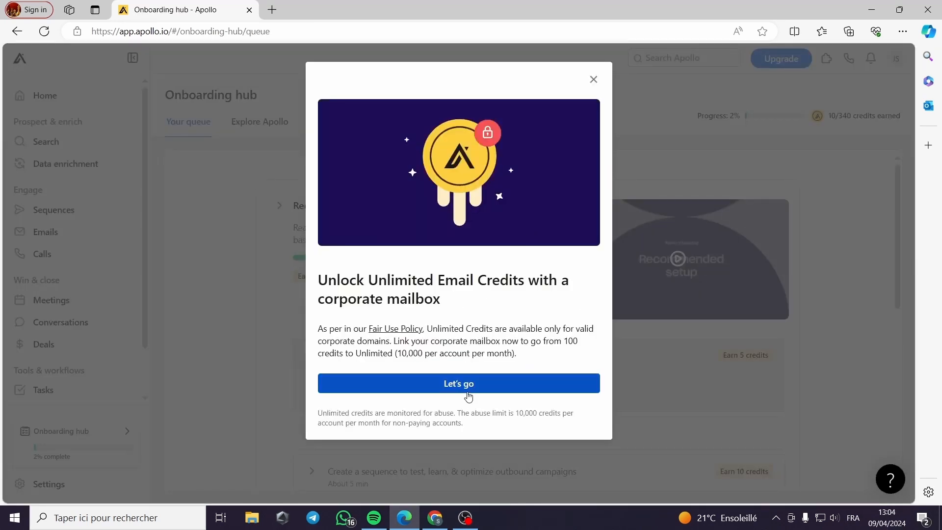
- Follow the unlimited email credits offer to the mailbox settings, skip the settings tour and return to the onboarding hub
{"action": "left_click", "coordinate": [469, 385]}
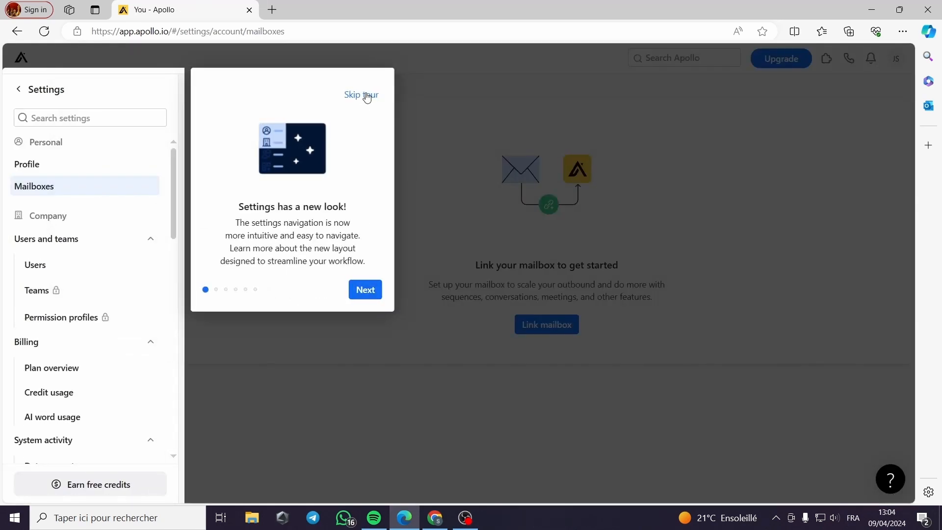
{"action": "left_click", "coordinate": [363, 94]}
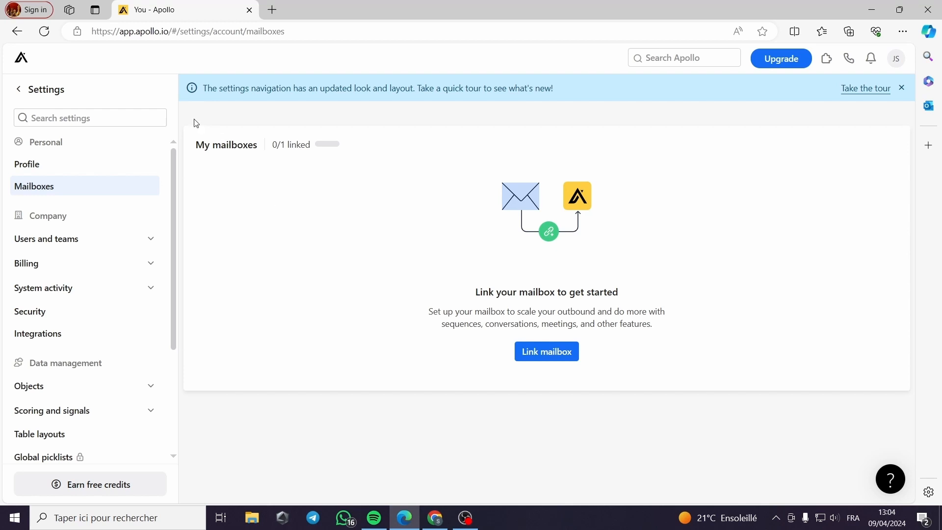
{"action": "left_click", "coordinate": [18, 93]}
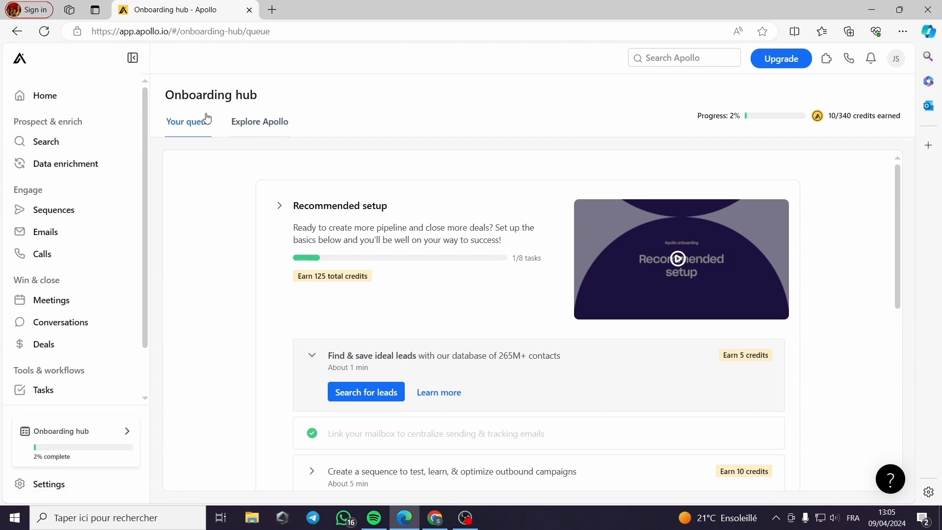
- Open the Home dashboard, look through the navigation sections down to Analytics and dismiss the new-features tour offer
{"action": "left_click", "coordinate": [43, 102]}
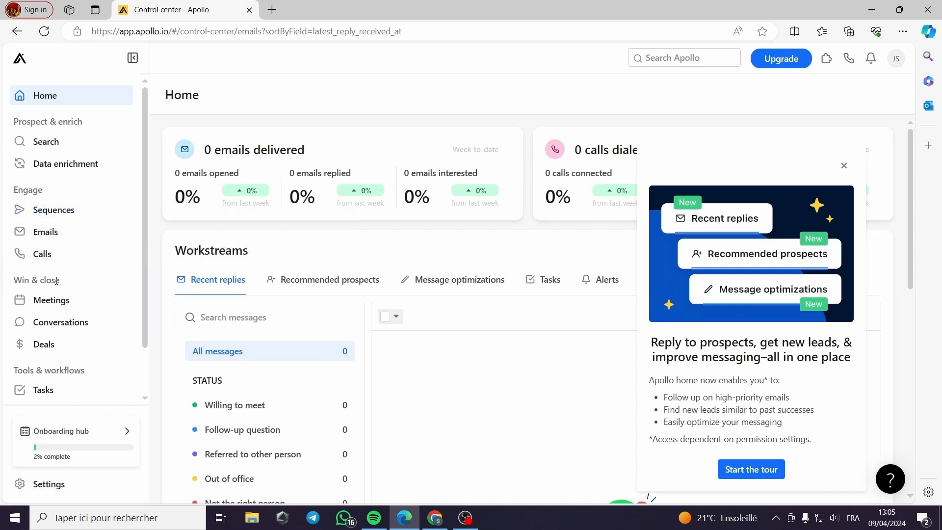
{"action": "scroll", "coordinate": [49, 290], "scroll_direction": "down", "scroll_amount": 2}
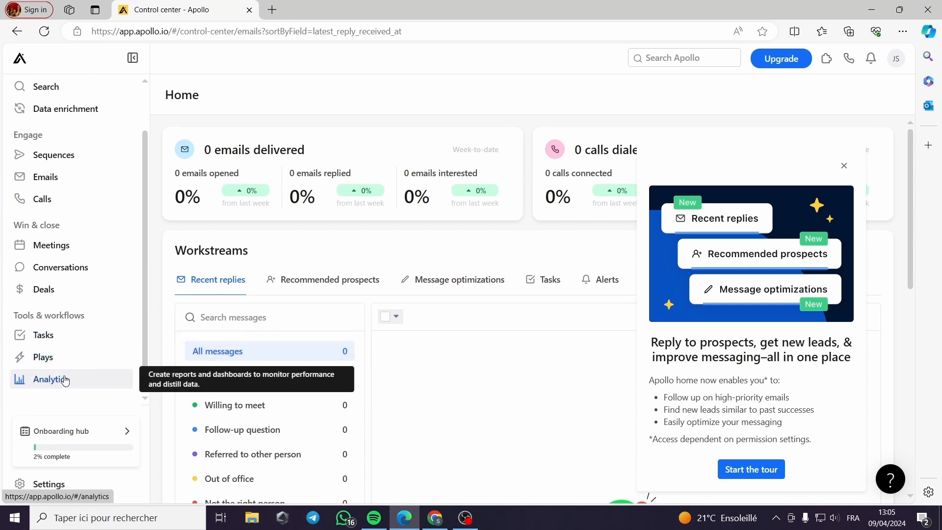
{"action": "scroll", "coordinate": [66, 380], "scroll_direction": "up", "scroll_amount": 2}
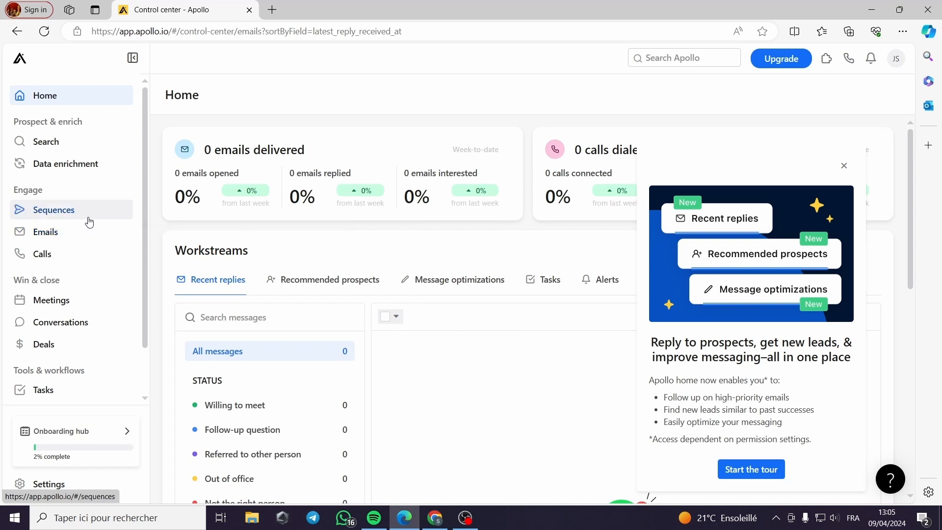
{"action": "left_click", "coordinate": [844, 168]}
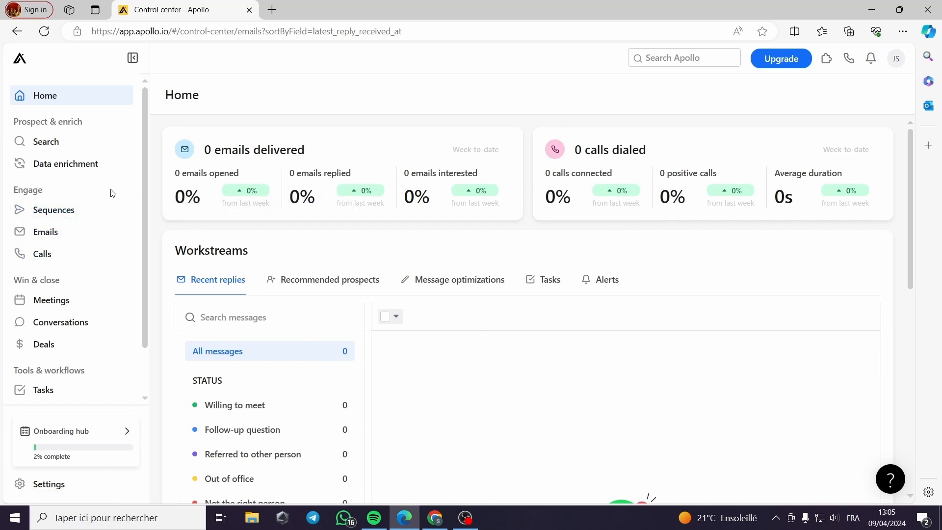
- Open the people search, look over its lead-finding introduction and popular filters, and expand the Lists filter
{"action": "left_click", "coordinate": [48, 143]}
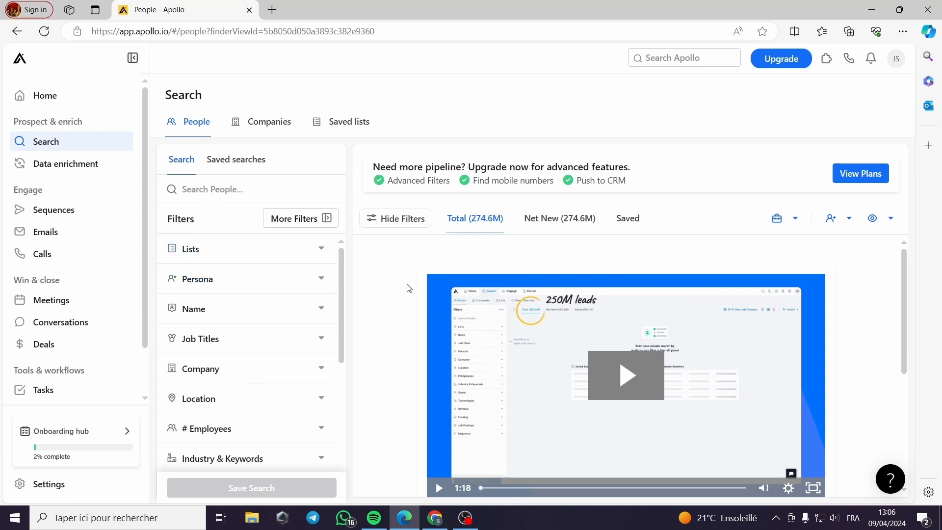
{"action": "scroll", "coordinate": [809, 233], "scroll_direction": "down", "scroll_amount": 1}
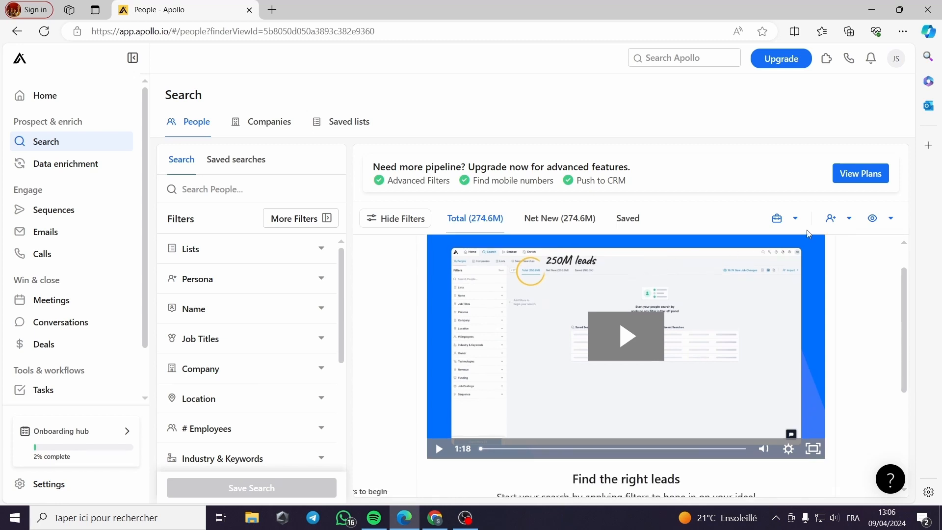
{"action": "scroll", "coordinate": [778, 346], "scroll_direction": "down", "scroll_amount": 4}
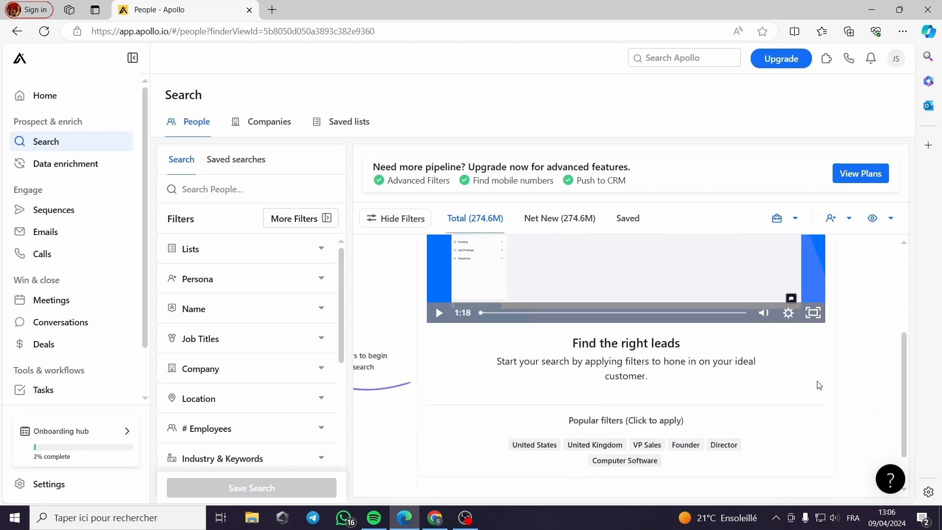
{"action": "scroll", "coordinate": [483, 399], "scroll_direction": "up", "scroll_amount": 5}
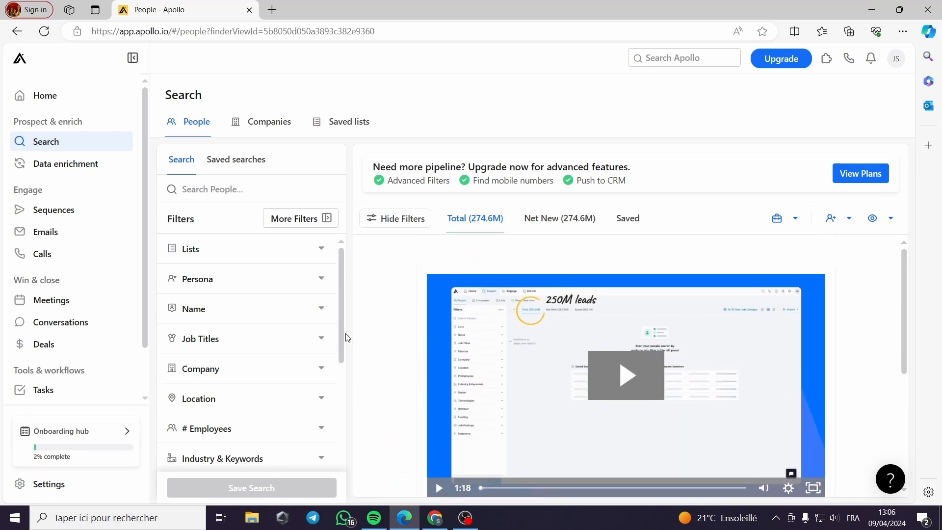
{"action": "left_click", "coordinate": [325, 254]}
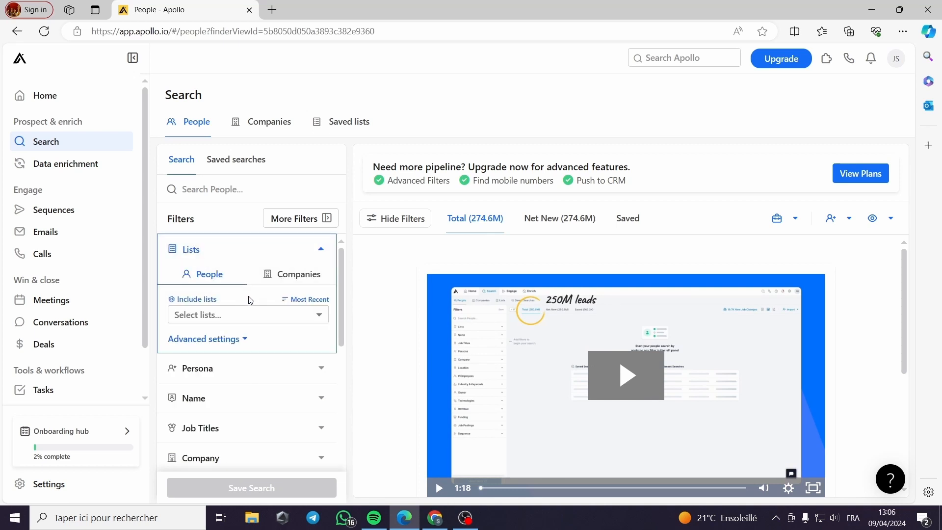
- Expand the advanced settings of the Lists filter and check the choices for including all lists and excluding lists
{"action": "left_click", "coordinate": [239, 345]}
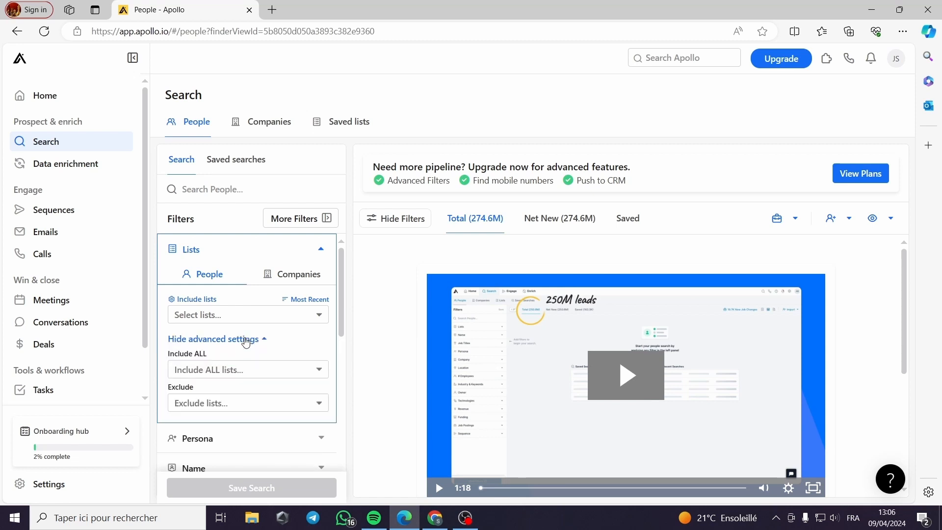
{"action": "left_click", "coordinate": [277, 369]}
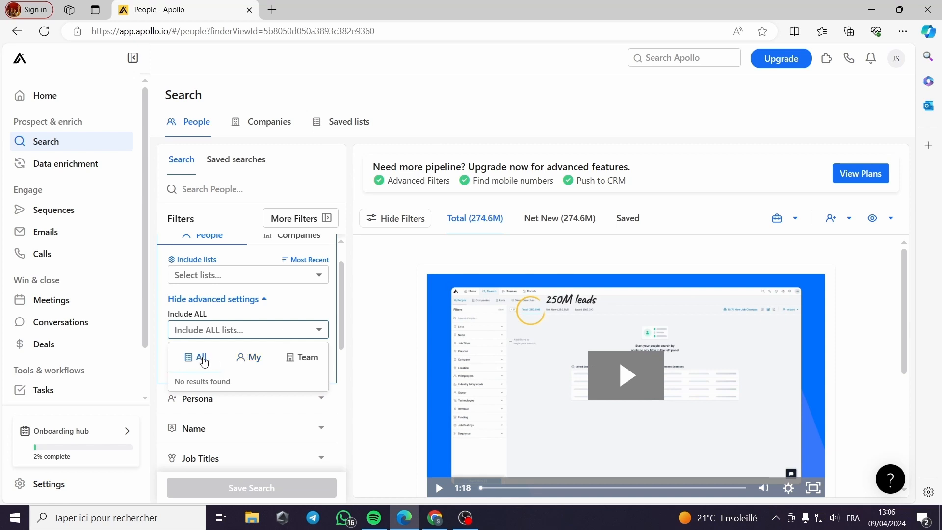
{"action": "left_click", "coordinate": [320, 329]}
{"action": "left_click", "coordinate": [285, 365]}
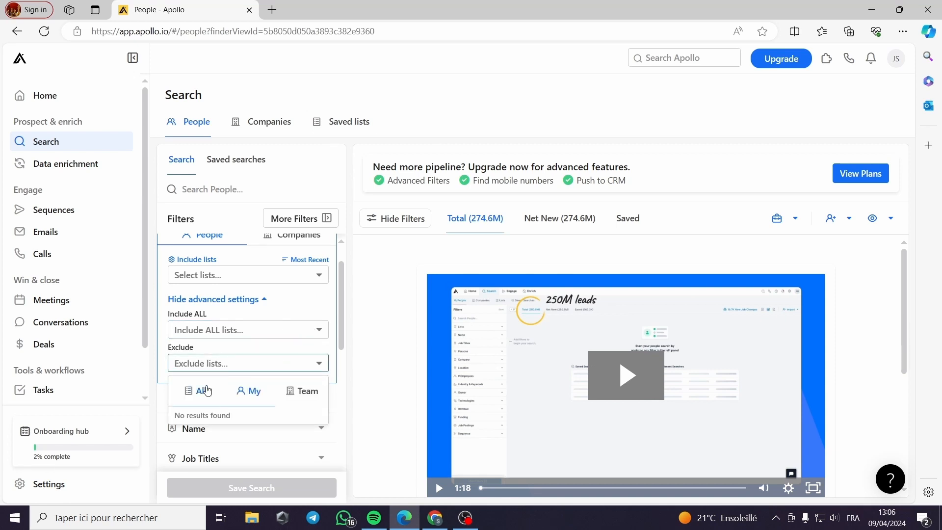
{"action": "left_click", "coordinate": [320, 363]}
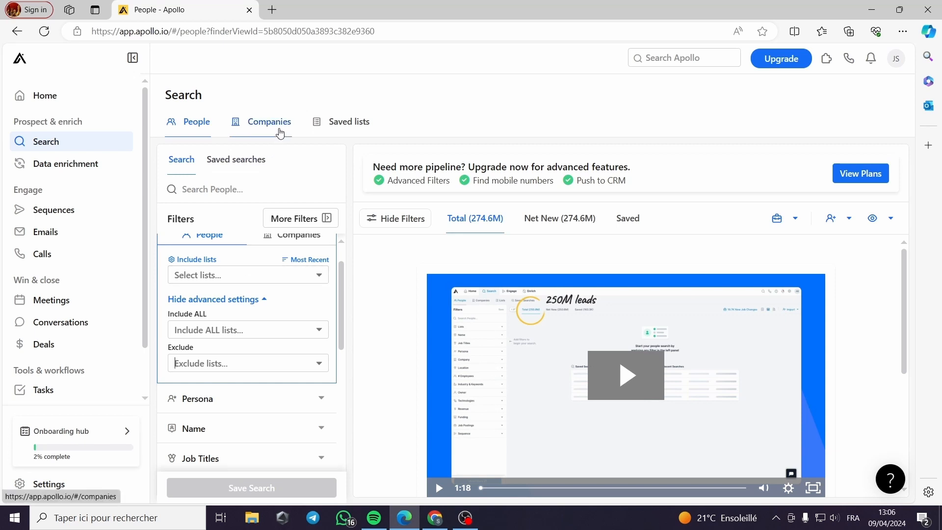
- Look through the remaining people filters, from Persona to Email Status, and go to the company search
{"action": "scroll", "coordinate": [263, 294], "scroll_direction": "down", "scroll_amount": 2}
{"action": "scroll", "coordinate": [263, 305], "scroll_direction": "down", "scroll_amount": 5}
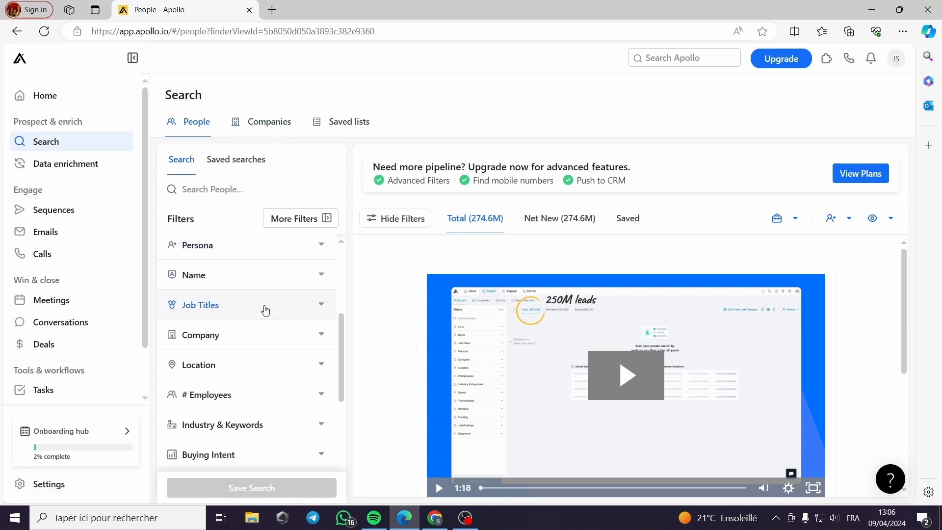
{"action": "scroll", "coordinate": [264, 314], "scroll_direction": "up", "scroll_amount": 7}
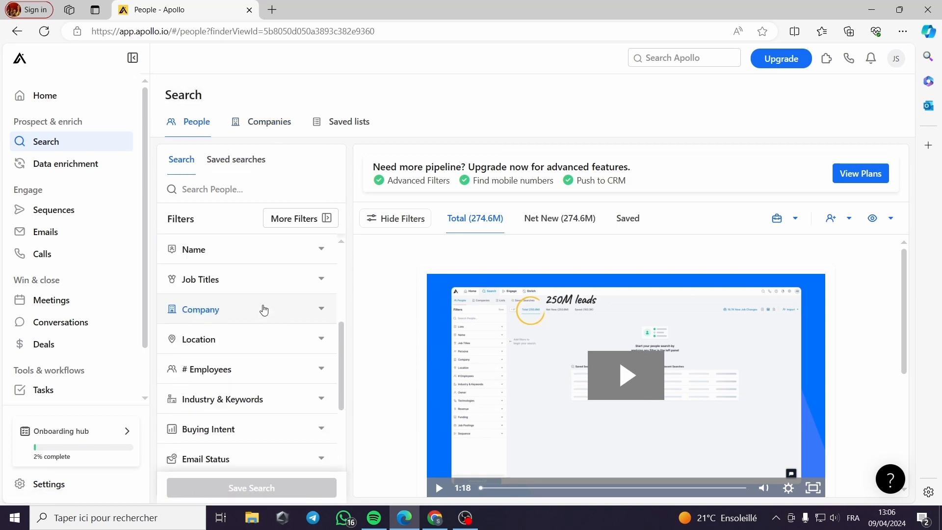
{"action": "left_click", "coordinate": [261, 126]}
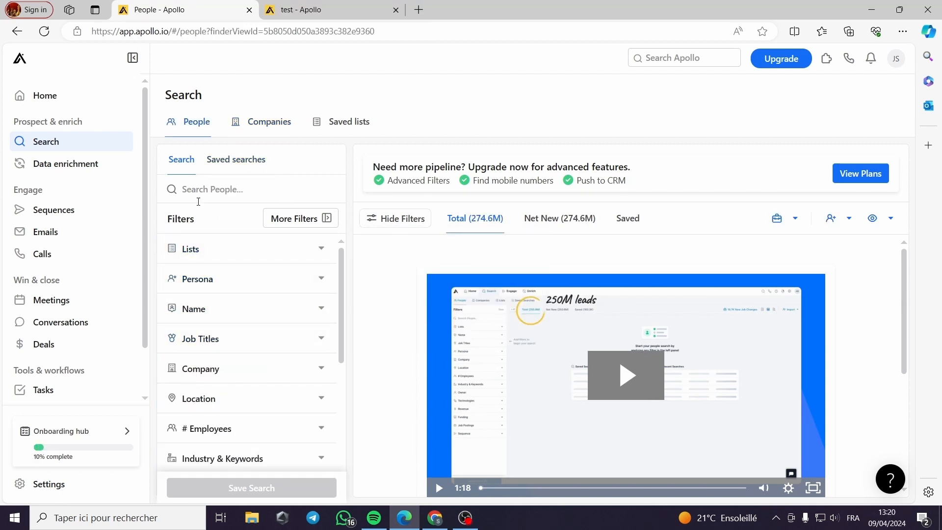
- Expand the Lists filter of the people search and view the available lists under All, My and Team
{"action": "left_click", "coordinate": [323, 250]}
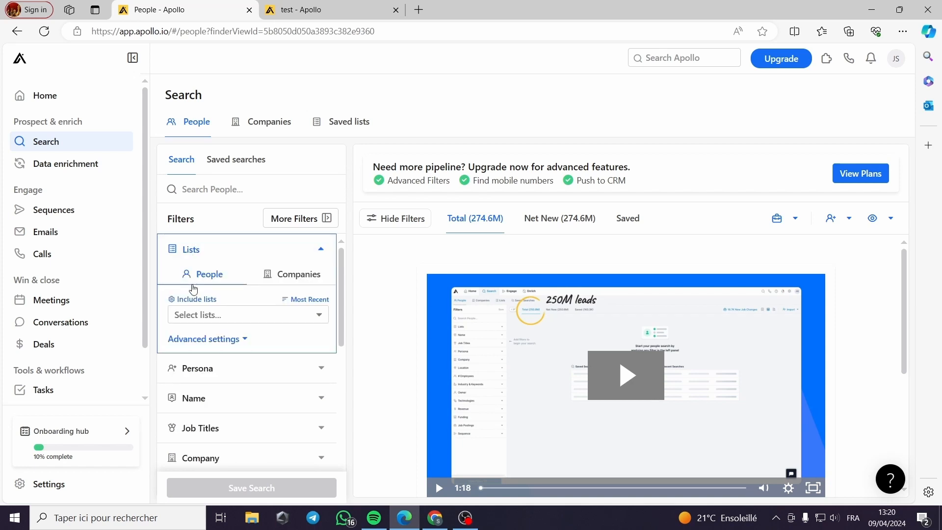
{"action": "left_click", "coordinate": [213, 314]}
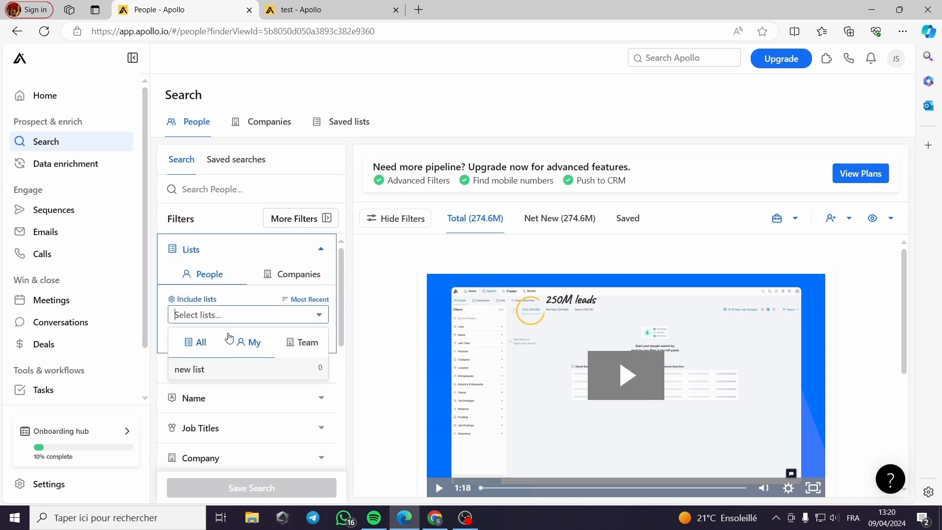
{"action": "left_click", "coordinate": [219, 339]}
{"action": "left_click", "coordinate": [307, 342]}
{"action": "scroll", "coordinate": [374, 296], "scroll_direction": "down", "scroll_amount": 3}
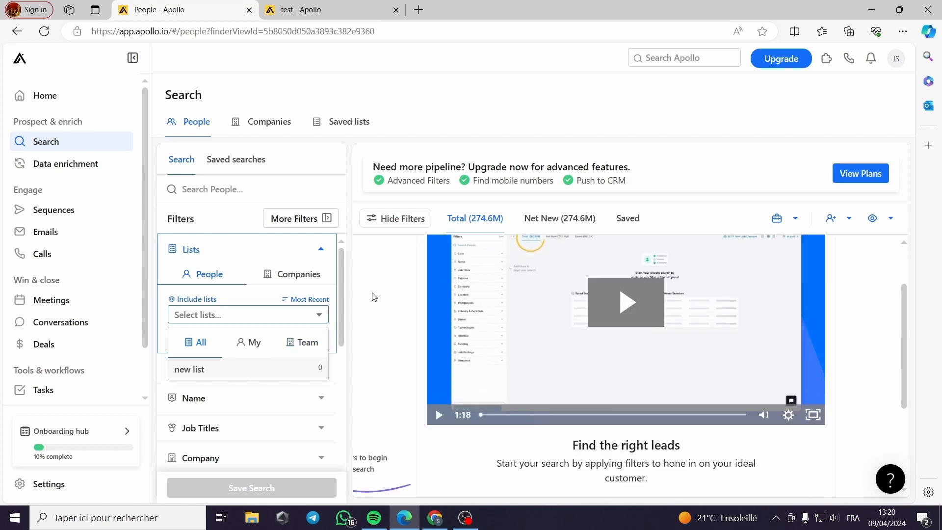
{"action": "scroll", "coordinate": [375, 301], "scroll_direction": "up", "scroll_amount": 2}
- Look over the saved people lists and the new-list form, close the form and return to the people search
{"action": "left_click", "coordinate": [349, 122]}
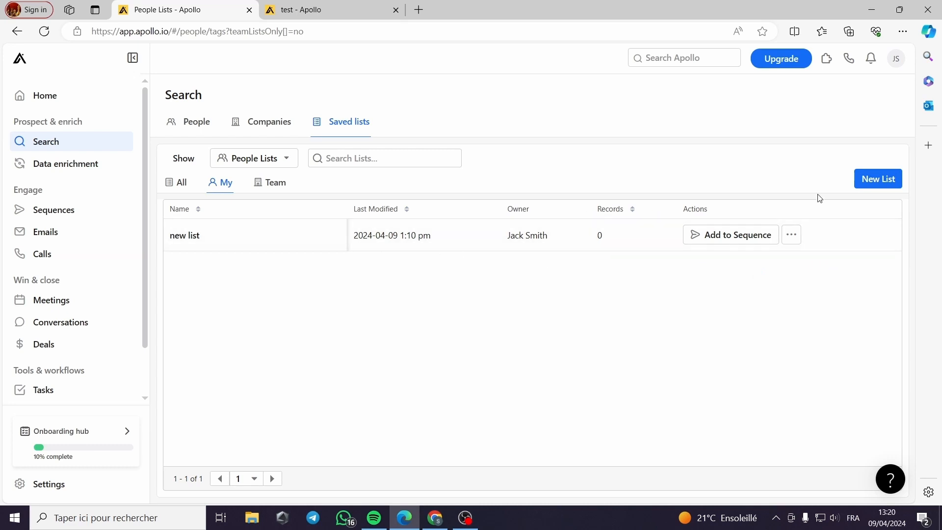
{"action": "left_click", "coordinate": [867, 178]}
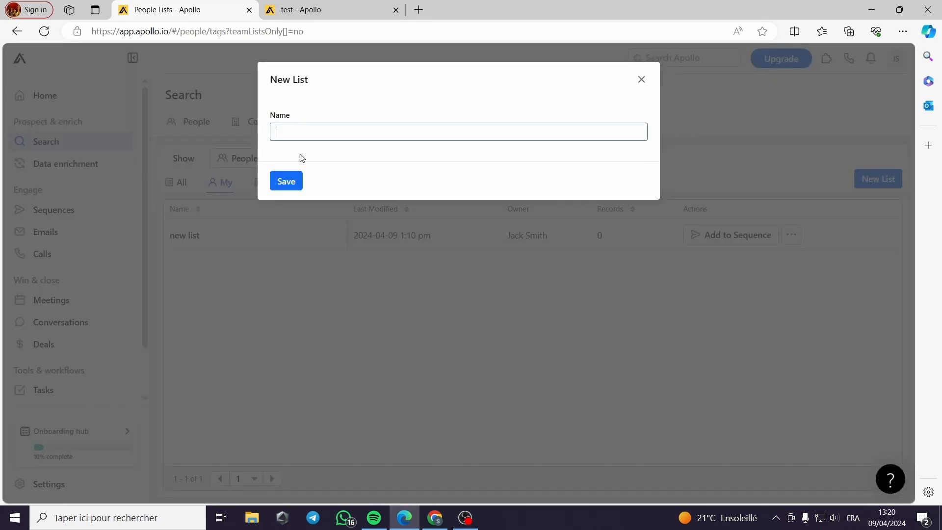
{"action": "left_click", "coordinate": [642, 80]}
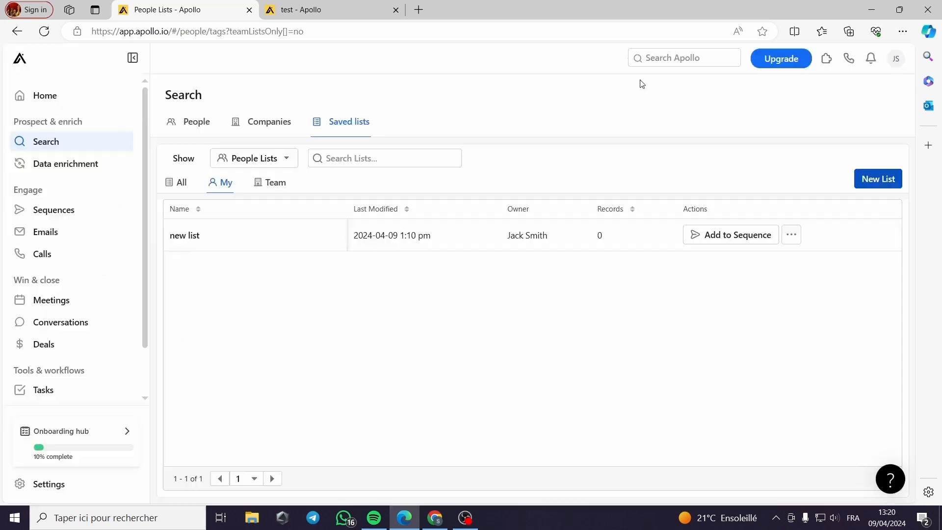
{"action": "left_click", "coordinate": [193, 125]}
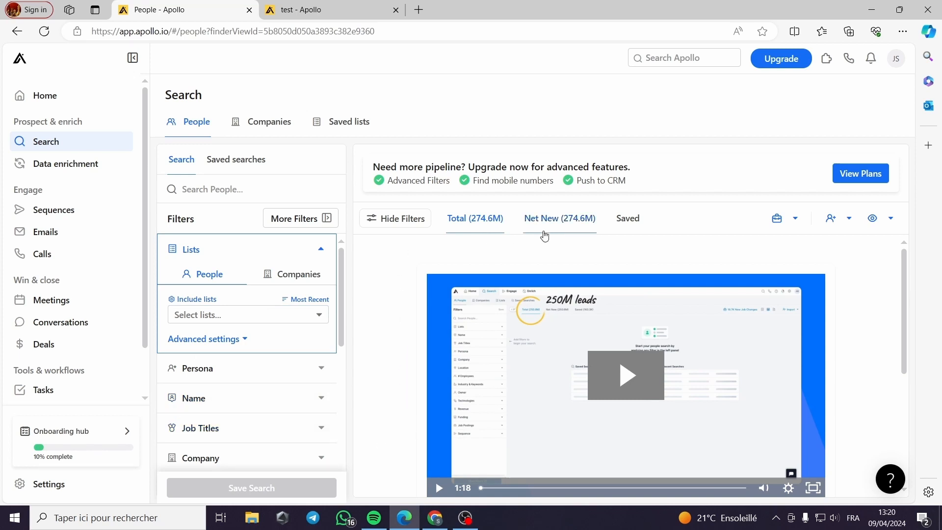
- Open the company search, check the list choices in its Lists filter and look over the popular filters
{"action": "left_click", "coordinate": [245, 123]}
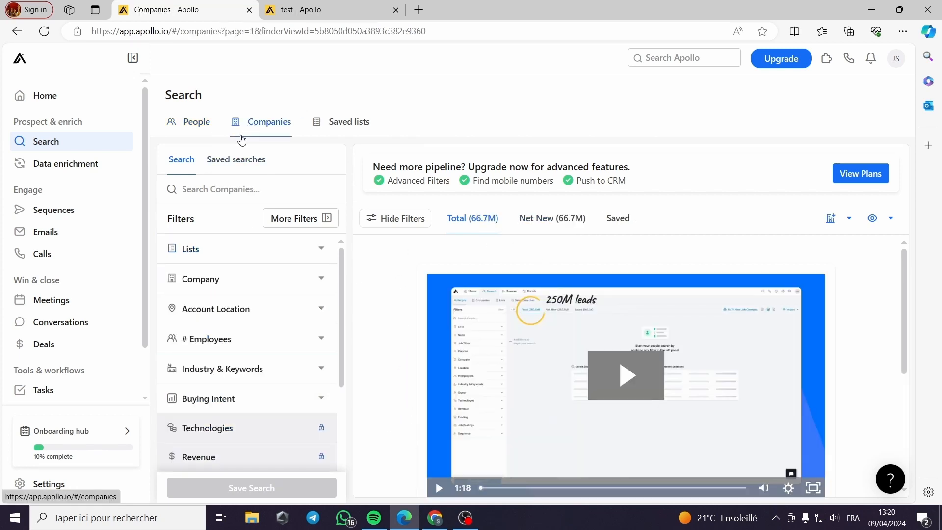
{"action": "left_click", "coordinate": [321, 249]}
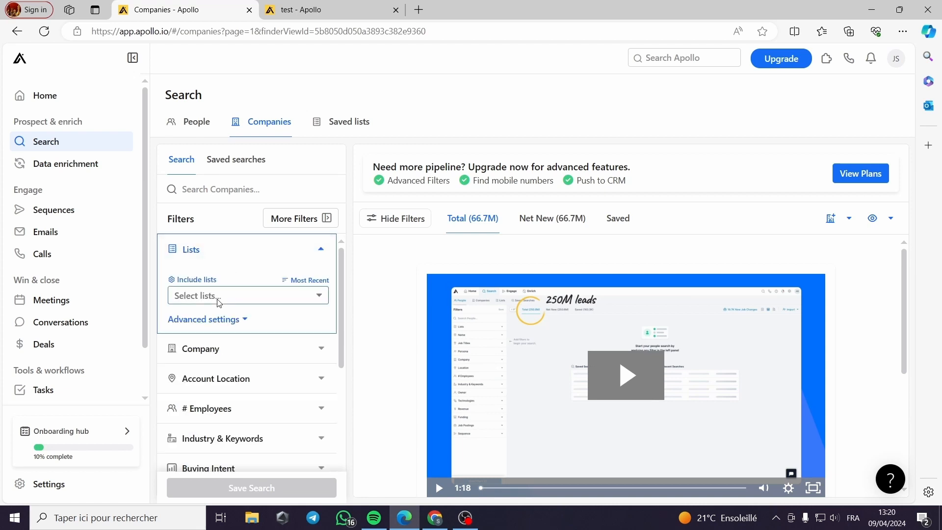
{"action": "left_click", "coordinate": [233, 303]}
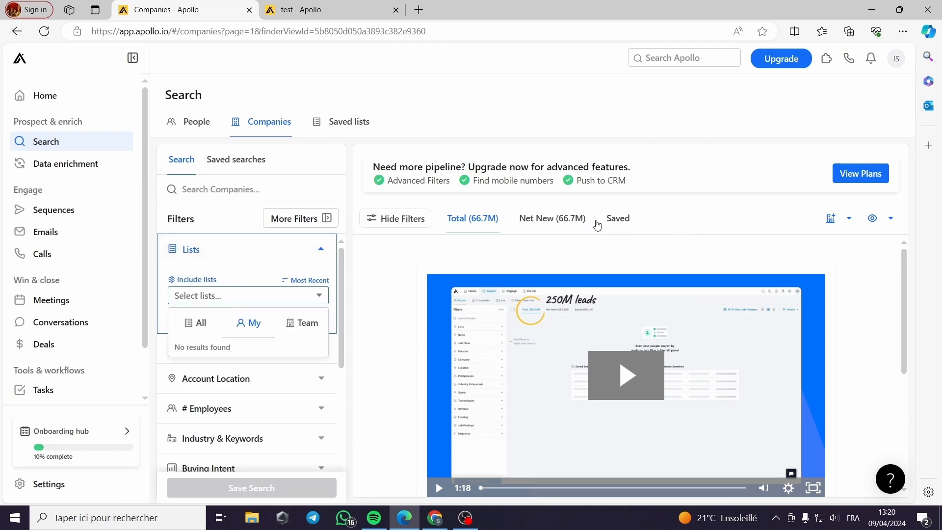
{"action": "scroll", "coordinate": [392, 299], "scroll_direction": "down", "scroll_amount": 3}
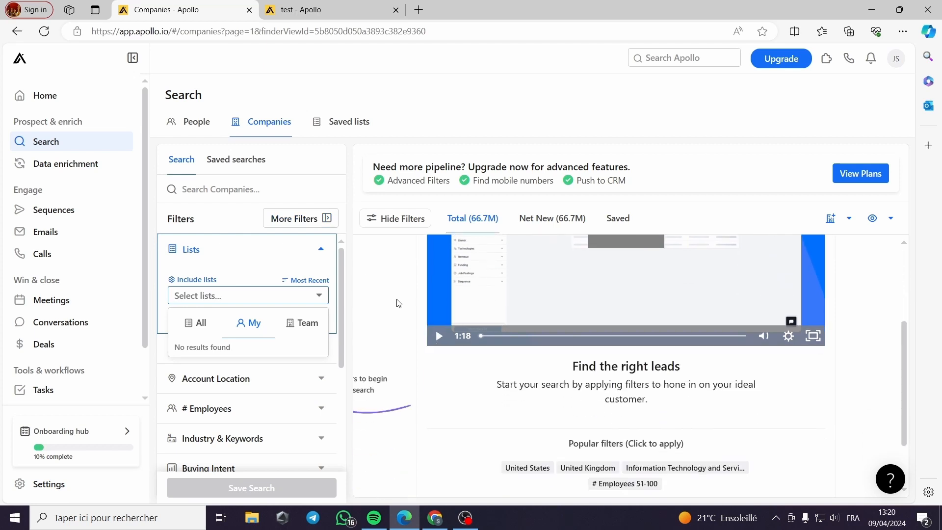
{"action": "scroll", "coordinate": [399, 304], "scroll_direction": "up", "scroll_amount": 3}
- Create a new people list named "list 101" in the saved lists
{"action": "left_click", "coordinate": [349, 123]}
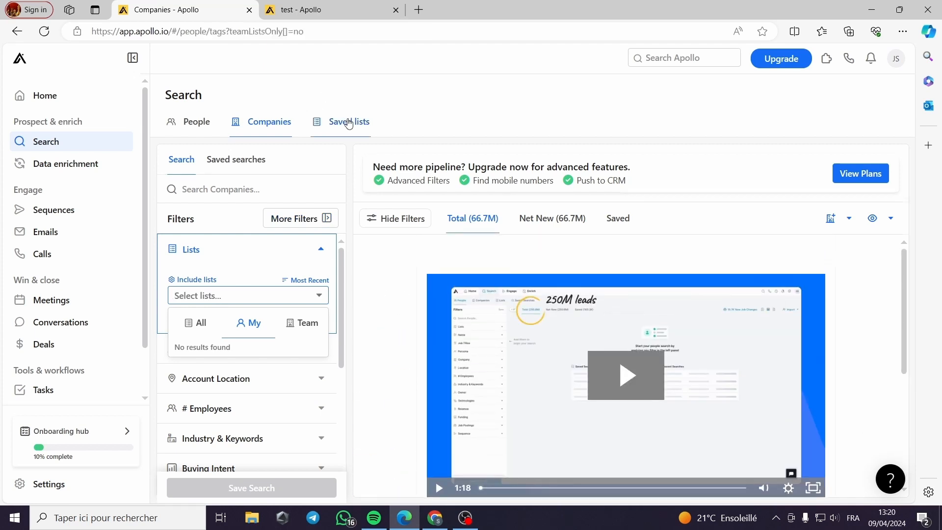
{"action": "left_click", "coordinate": [866, 178]}
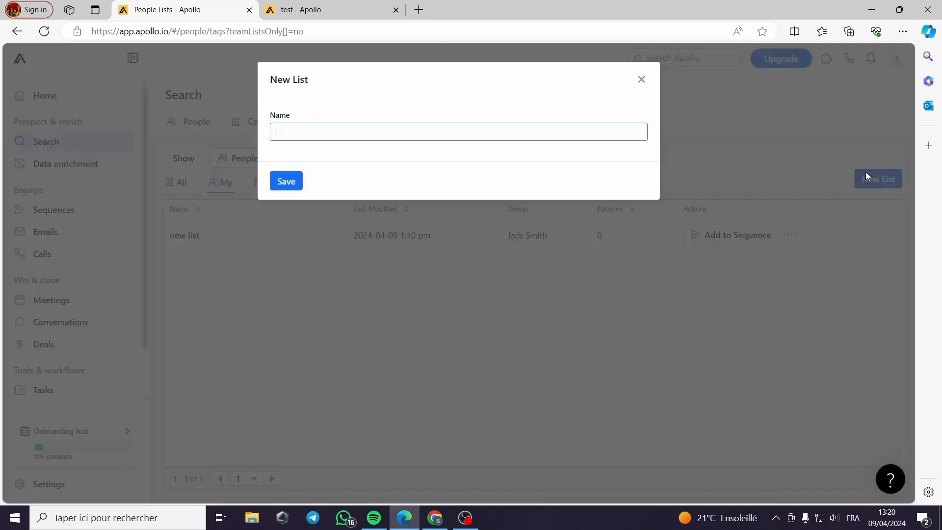
{"action": "left_click", "coordinate": [443, 129]}
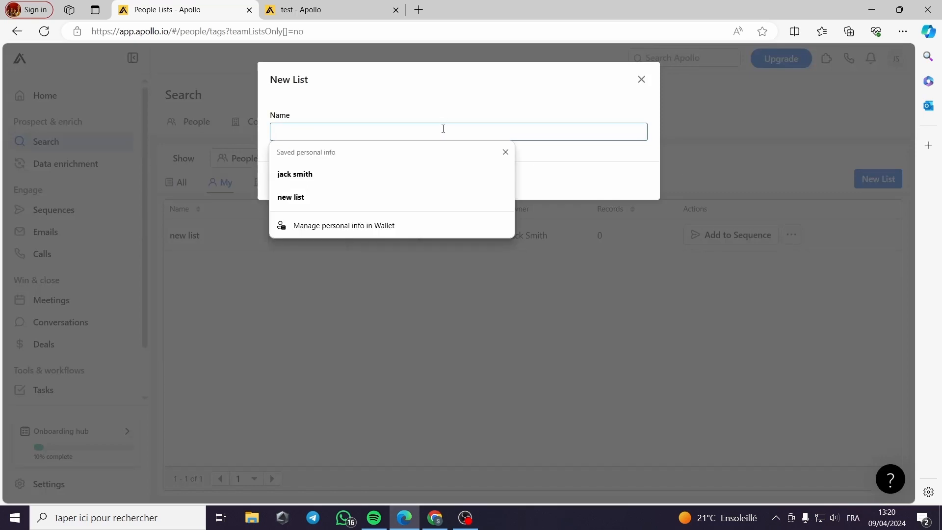
{"action": "type", "text": "list 101"}
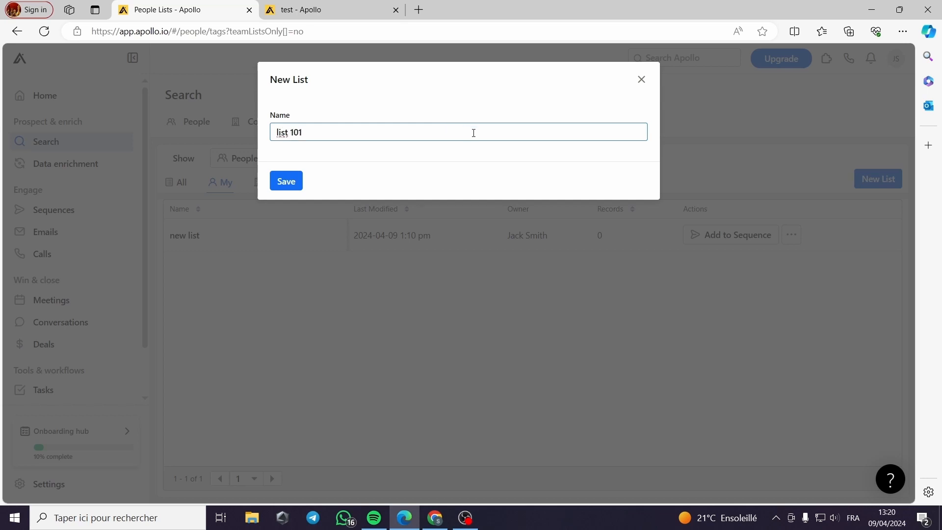
{"action": "left_click", "coordinate": [286, 181]}
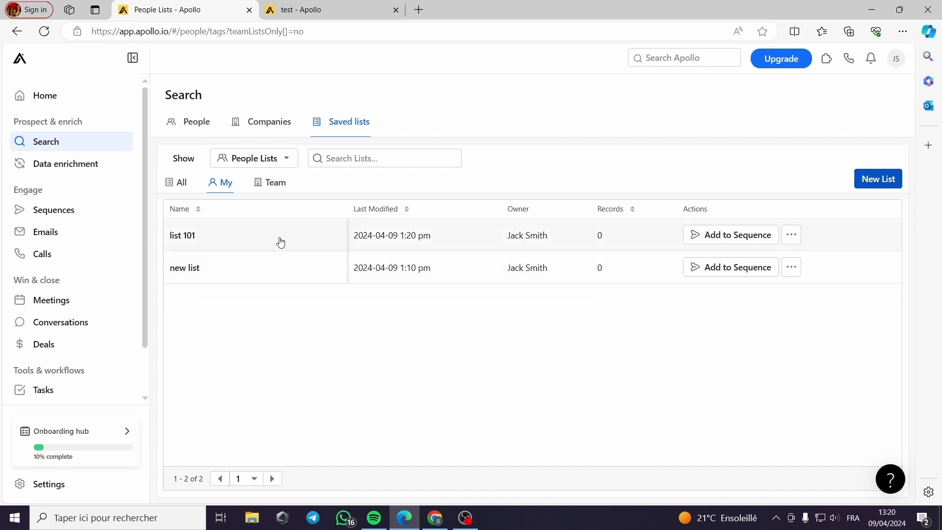
- Start adding list 101 to a sequence and open the overview of all sequences from the sequence choices
{"action": "left_click", "coordinate": [726, 236]}
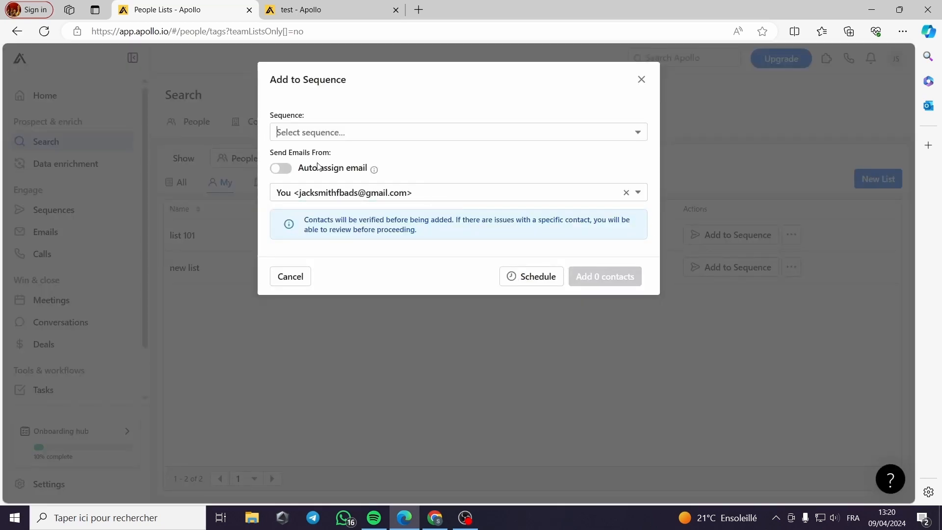
{"action": "left_click", "coordinate": [380, 135]}
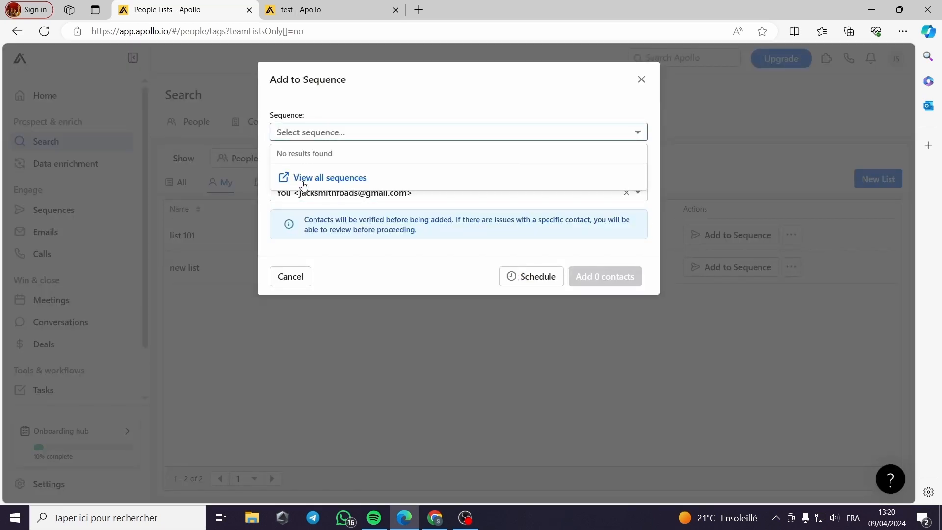
{"action": "left_click", "coordinate": [339, 181]}
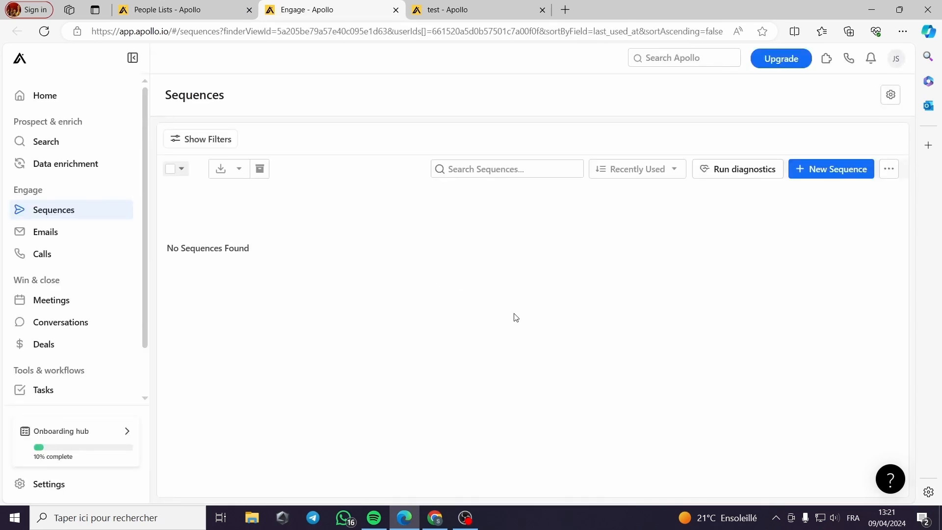
- Start a new sequence from scratch and enter "all week sequence" as its name
{"action": "left_click", "coordinate": [829, 169]}
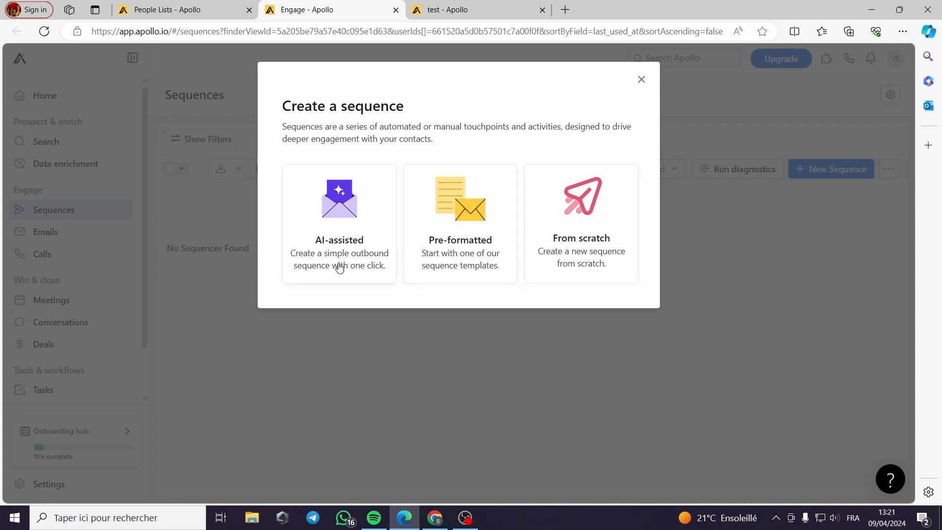
{"action": "left_click", "coordinate": [586, 254]}
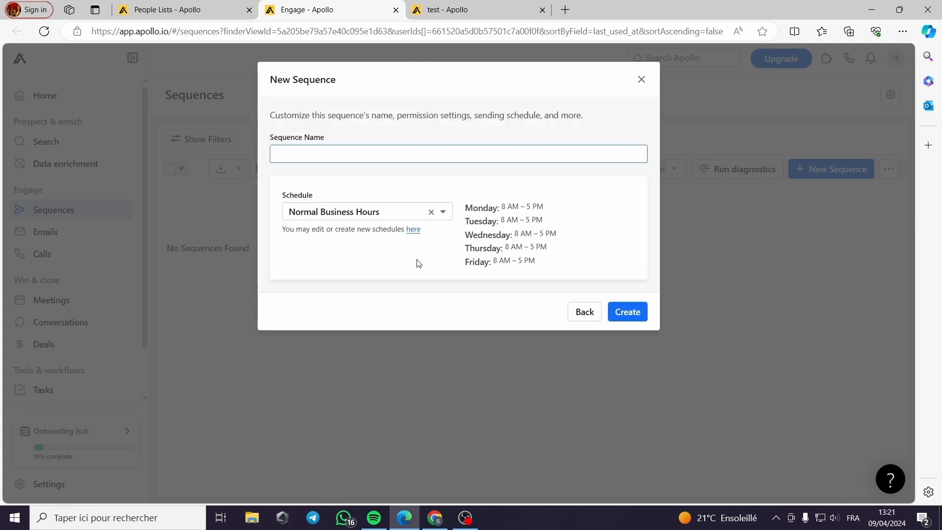
{"action": "left_click", "coordinate": [334, 152]}
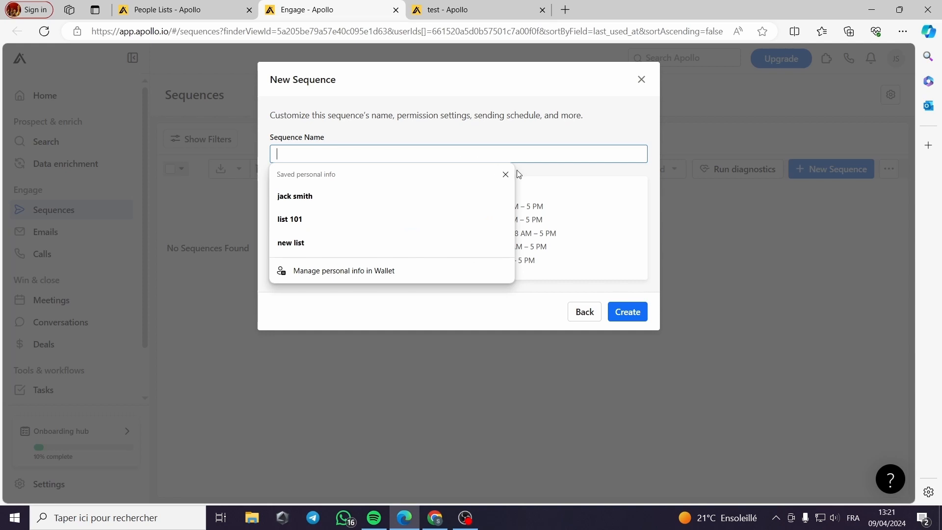
{"action": "left_click", "coordinate": [503, 154]}
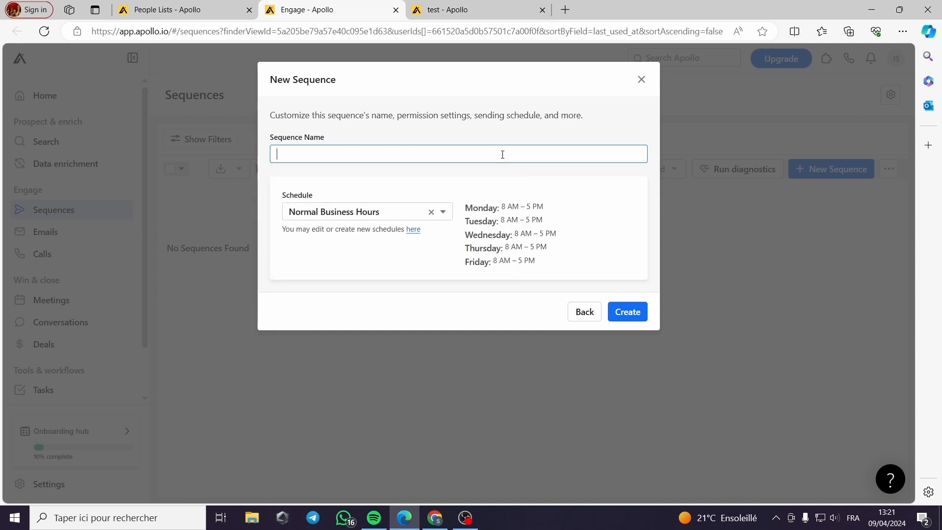
{"action": "type", "text": "all week sequence"}
- Replace the sequence name with "123" and create the sequence
{"action": "left_click_drag", "start_coordinate": [305, 155], "coordinate": [292, 155]}
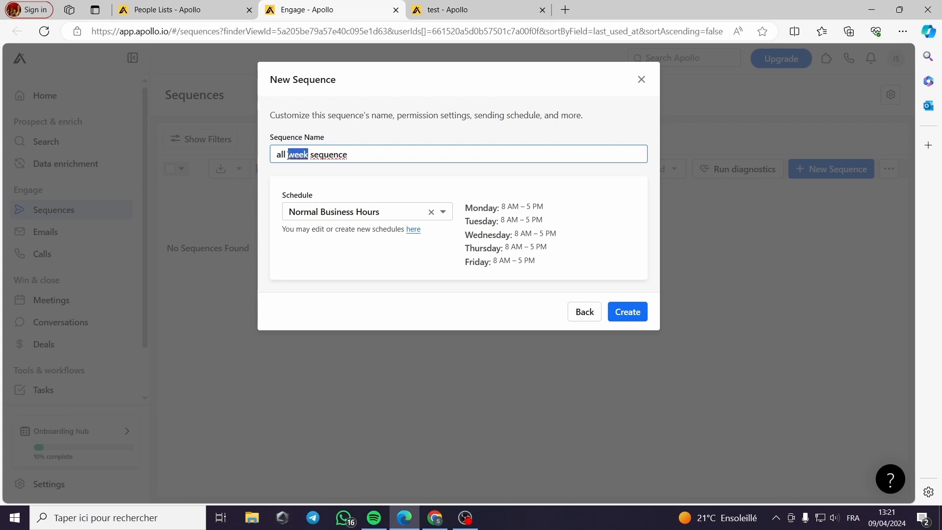
{"action": "key", "text": "BackSpace"}
{"action": "key", "text": "BackSpace"}
{"action": "key", "text": "BackSpace"}
{"action": "key", "text": "BackSpace"}
{"action": "key", "text": "BackSpace"}
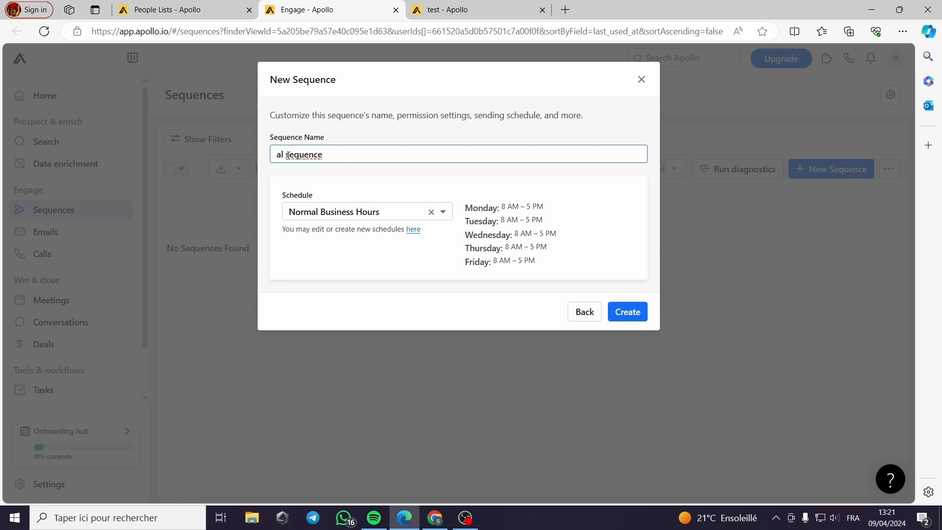
{"action": "left_click_drag", "start_coordinate": [356, 146], "coordinate": [246, 164]}
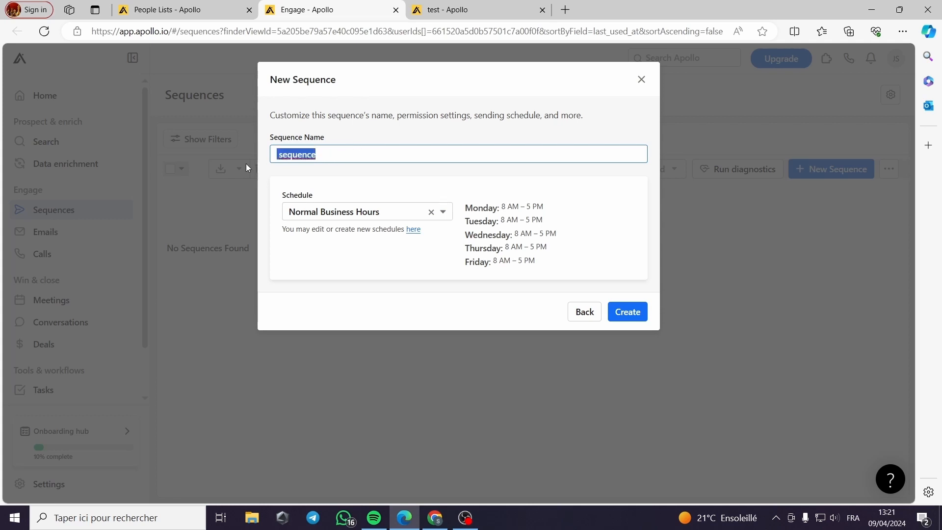
{"action": "key", "text": "BackSpace"}
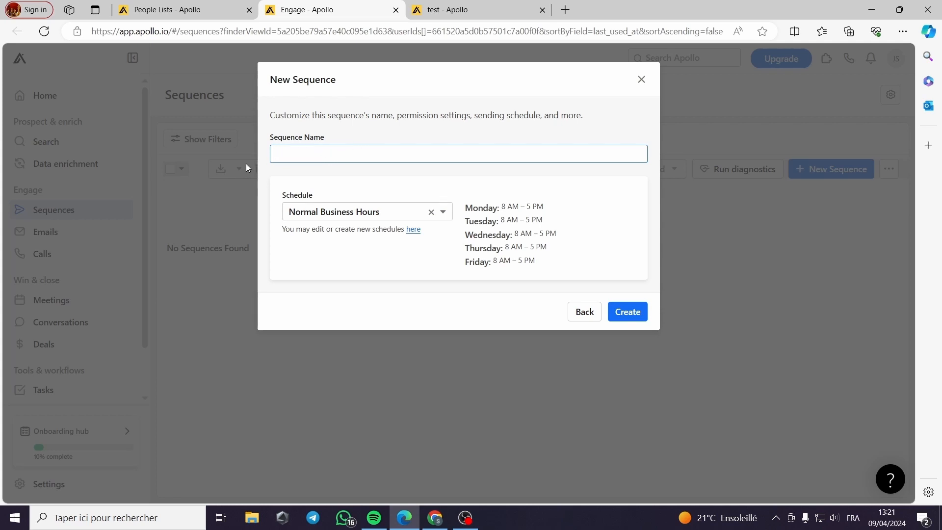
{"action": "type", "text": "123"}
{"action": "left_click", "coordinate": [619, 309]}
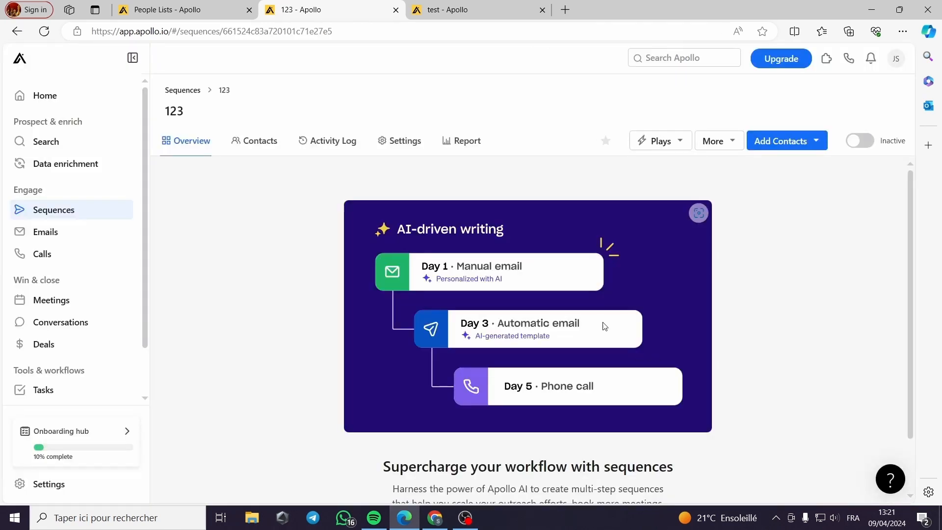
- Try to activate the sequence 123 before adding any step to it
{"action": "scroll", "coordinate": [715, 322], "scroll_direction": "down", "scroll_amount": 1}
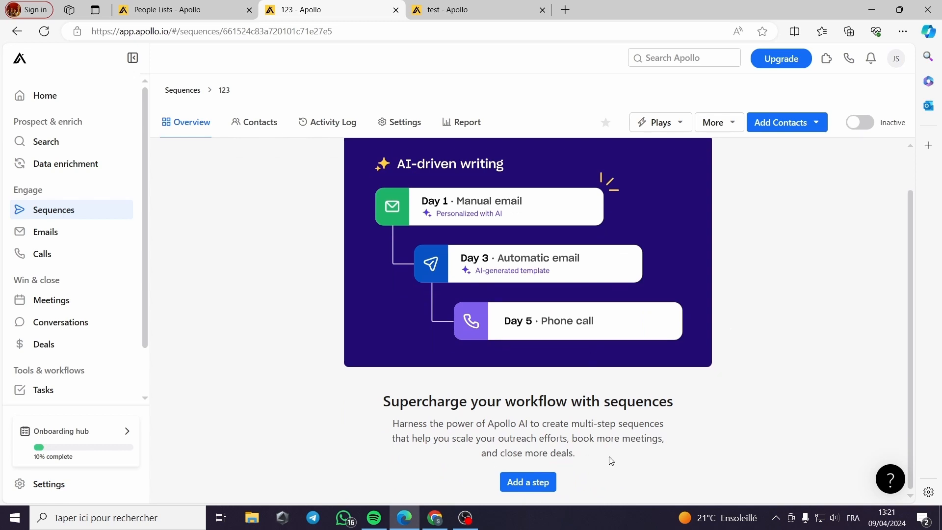
{"action": "scroll", "coordinate": [746, 314], "scroll_direction": "up", "scroll_amount": 1}
{"action": "left_click", "coordinate": [857, 145]}
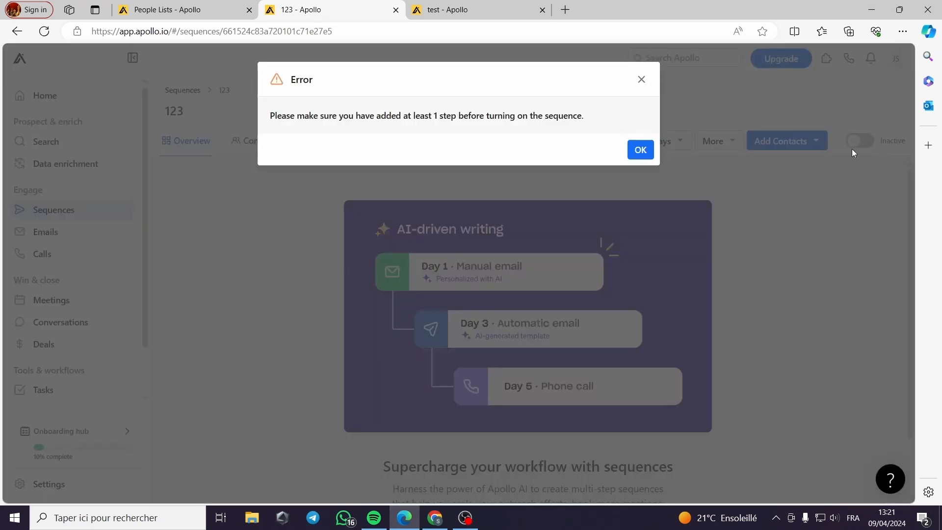
{"action": "left_click", "coordinate": [641, 149]}
- Add an automatic email step to sequence 123, starting 30 minutes after the contact is added
{"action": "scroll", "coordinate": [496, 372], "scroll_direction": "down", "scroll_amount": 1}
{"action": "left_click", "coordinate": [526, 482]}
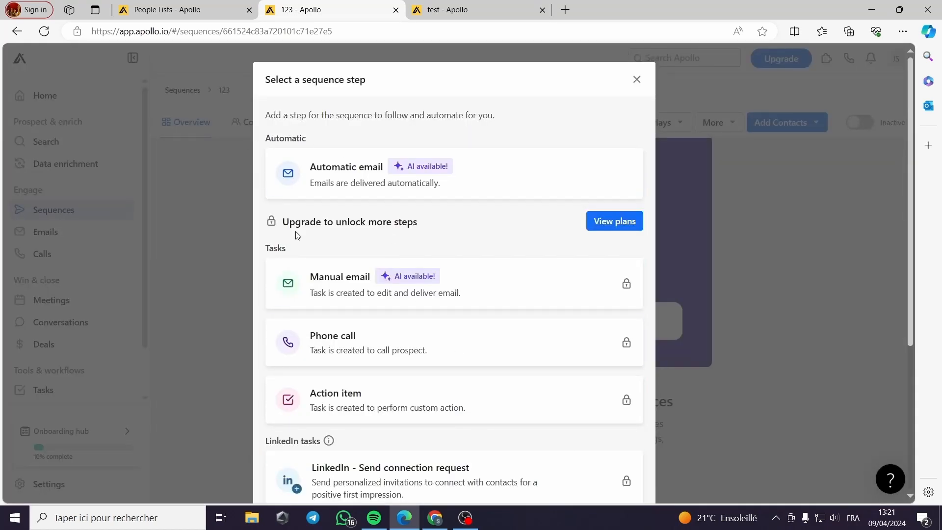
{"action": "scroll", "coordinate": [381, 235], "scroll_direction": "down", "scroll_amount": 5}
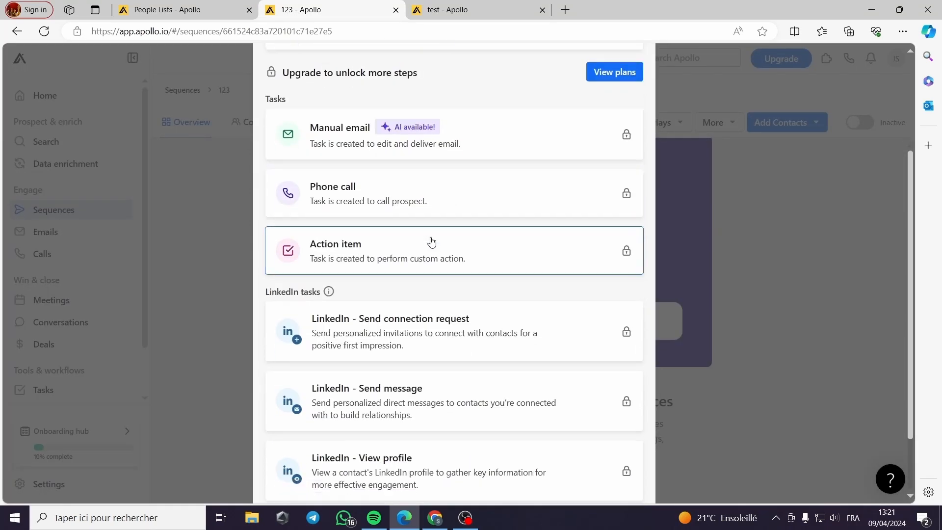
{"action": "scroll", "coordinate": [479, 305], "scroll_direction": "up", "scroll_amount": 5}
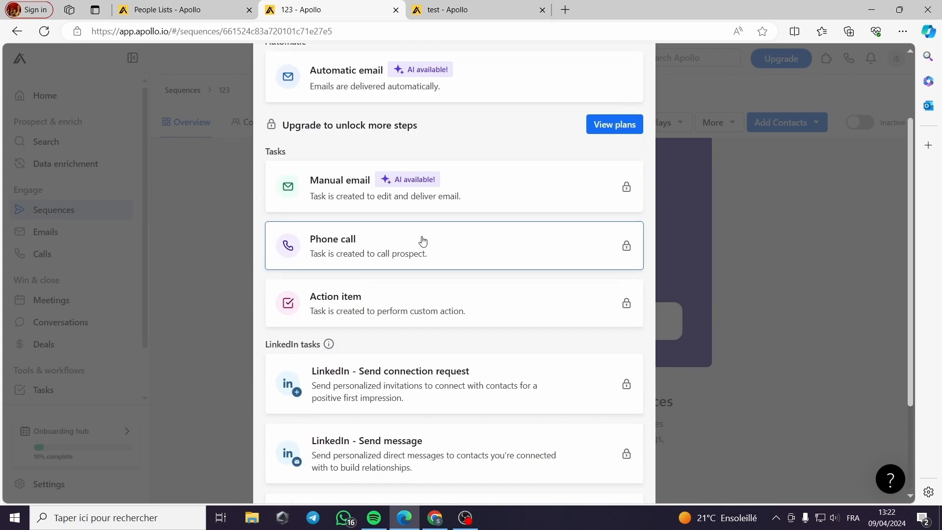
{"action": "left_click", "coordinate": [350, 180]}
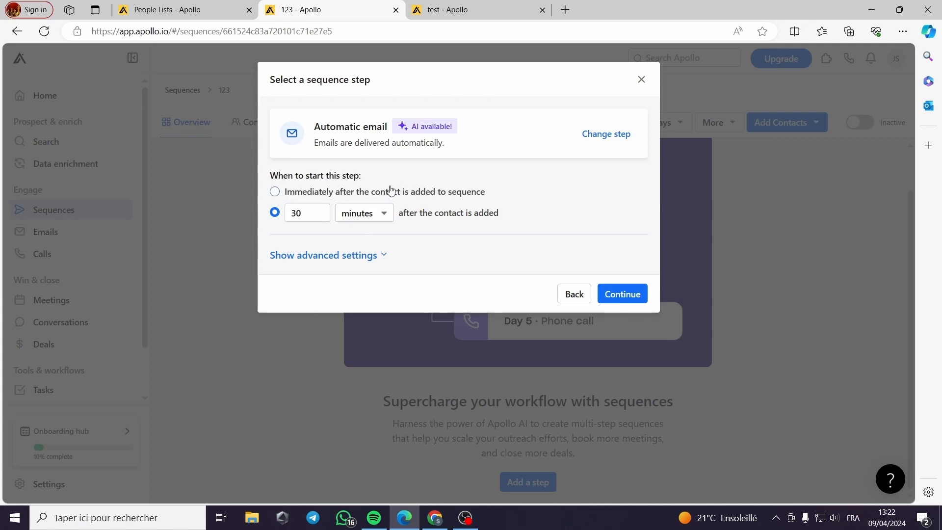
{"action": "left_click", "coordinate": [615, 295]}
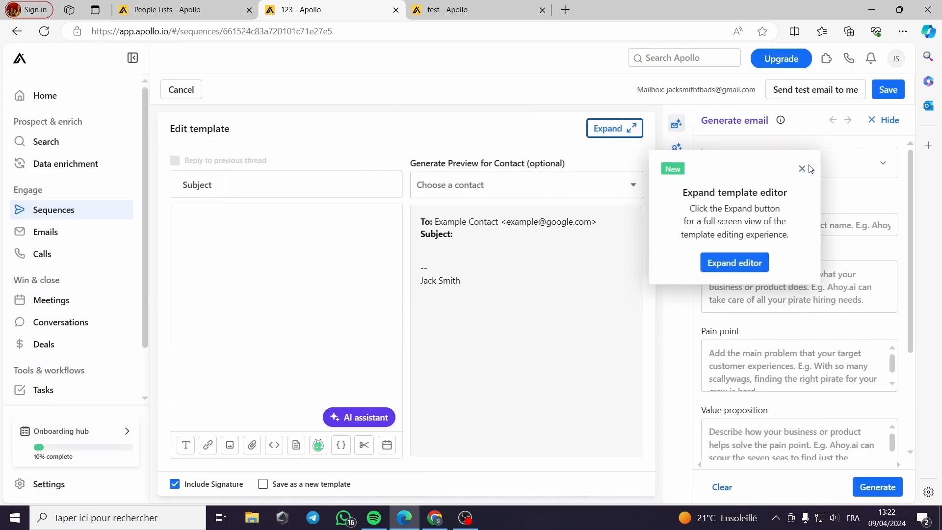
- Dismiss the editor tips, save the email template with blank subject and body, and activate sequence 123
{"action": "left_click", "coordinate": [803, 170]}
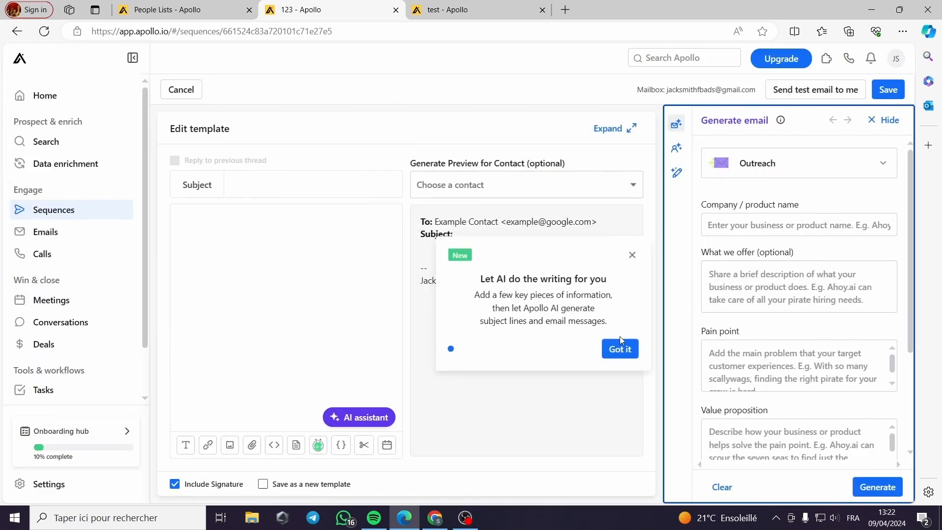
{"action": "left_click", "coordinate": [620, 345]}
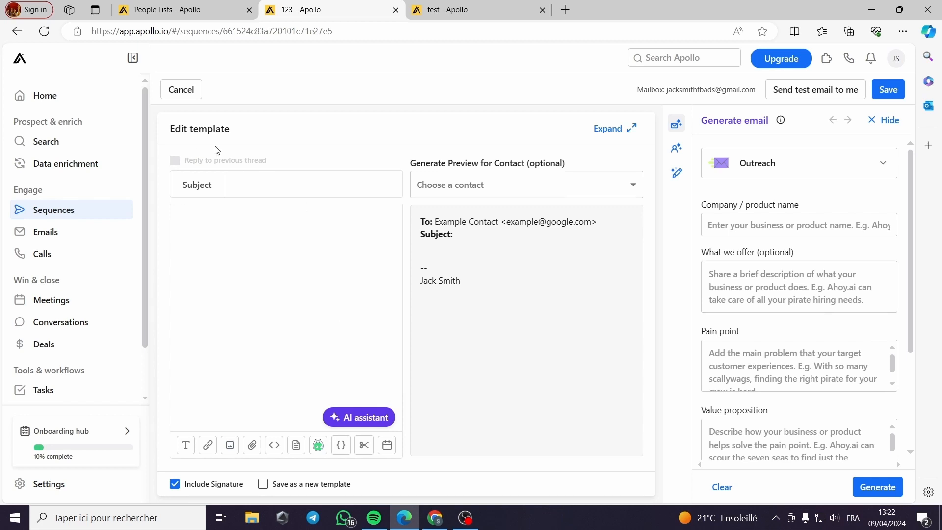
{"action": "left_click", "coordinate": [232, 185]}
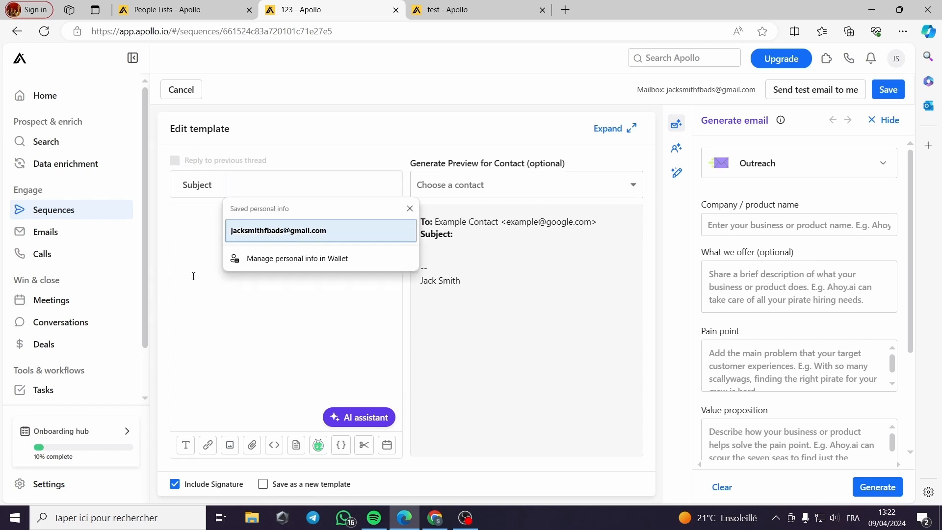
{"action": "left_click", "coordinate": [234, 283]}
{"action": "left_click", "coordinate": [502, 191]}
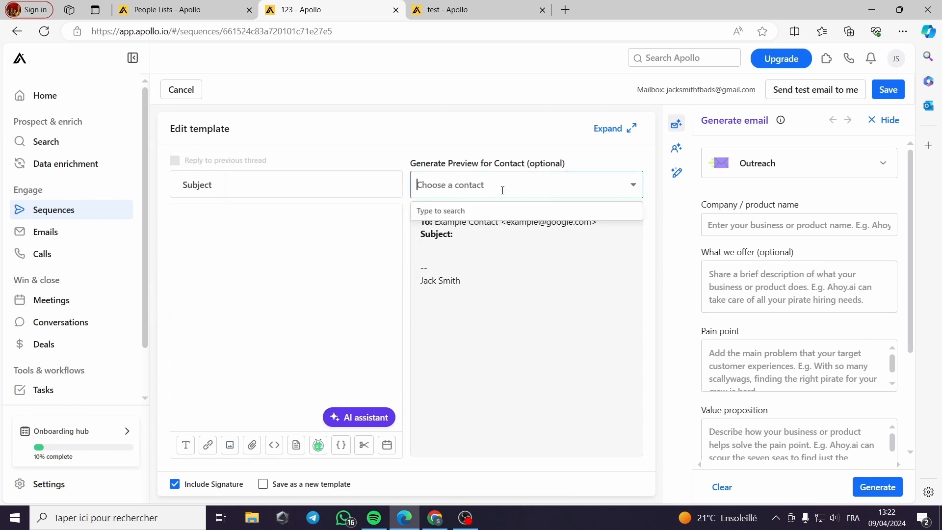
{"action": "left_click", "coordinate": [888, 90]}
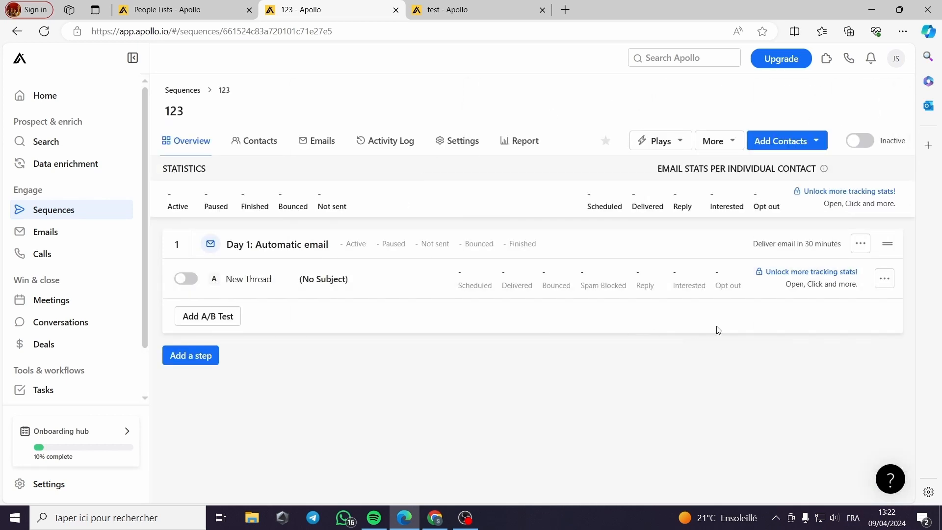
{"action": "left_click", "coordinate": [862, 141]}
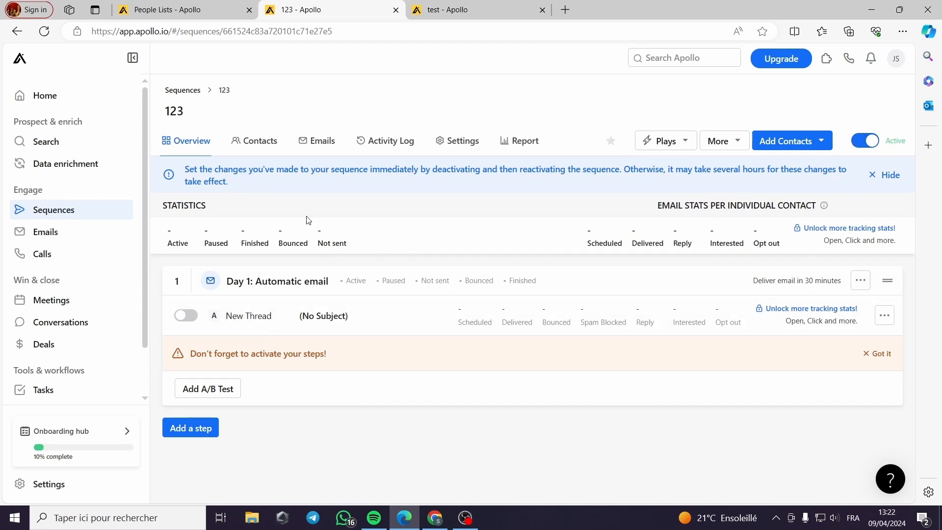
- Return to the saved people lists, close the open Add to Sequence dialog and reload the page
{"action": "left_click", "coordinate": [196, 8]}
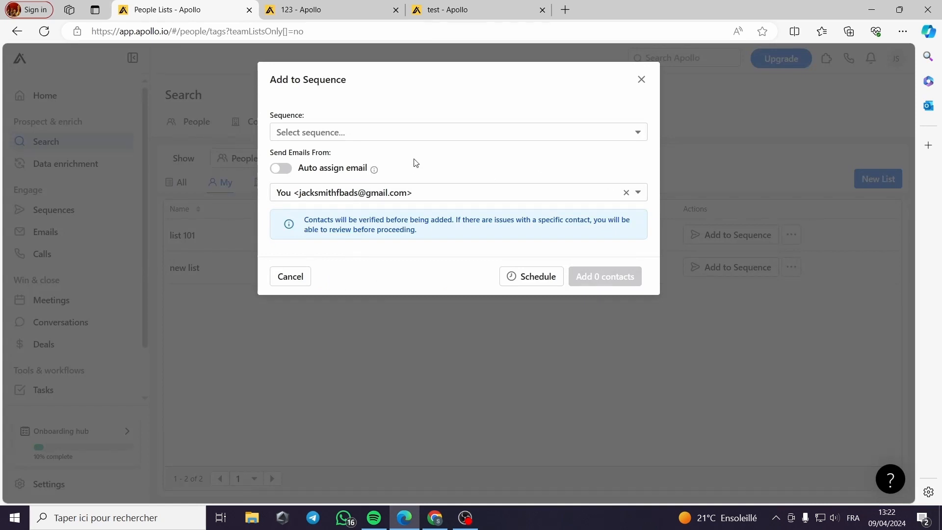
{"action": "left_click", "coordinate": [416, 132]}
{"action": "left_click", "coordinate": [188, 131]}
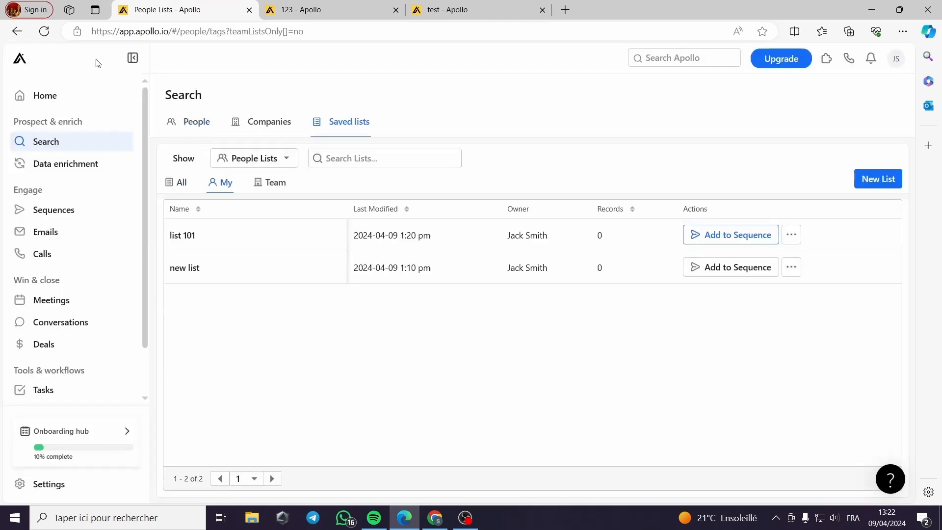
{"action": "left_click", "coordinate": [44, 31]}
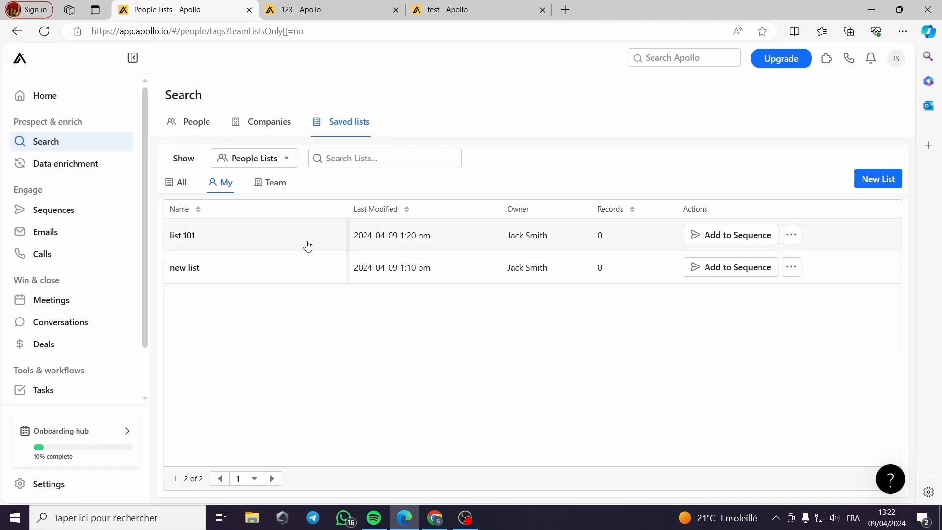
- Add the contacts of list 101 to sequence 123, sending from the account's own default mailbox
{"action": "left_click", "coordinate": [716, 230]}
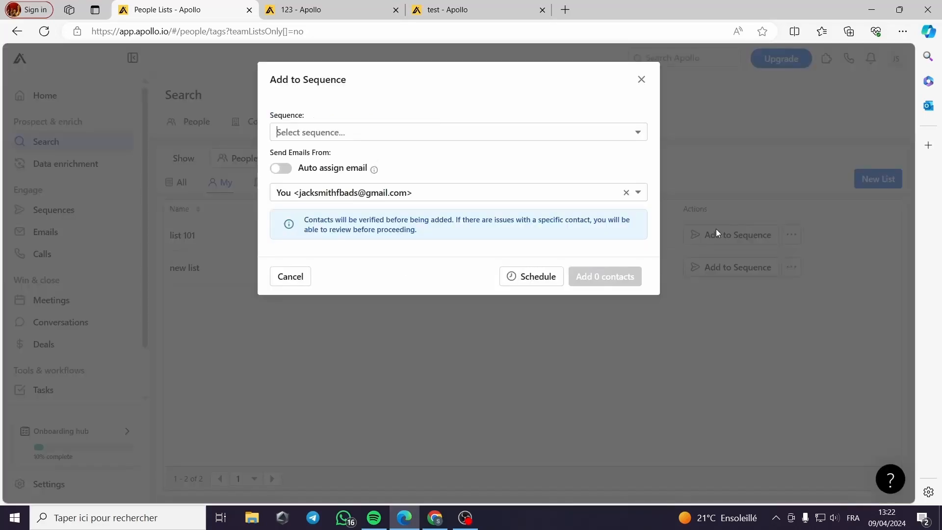
{"action": "left_click", "coordinate": [488, 138]}
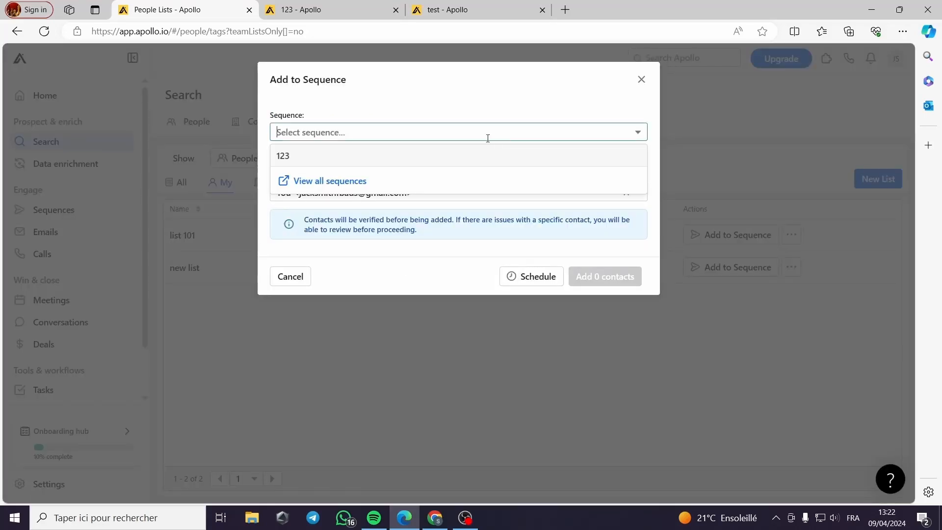
{"action": "left_click", "coordinate": [296, 158]}
{"action": "left_click", "coordinate": [374, 195]}
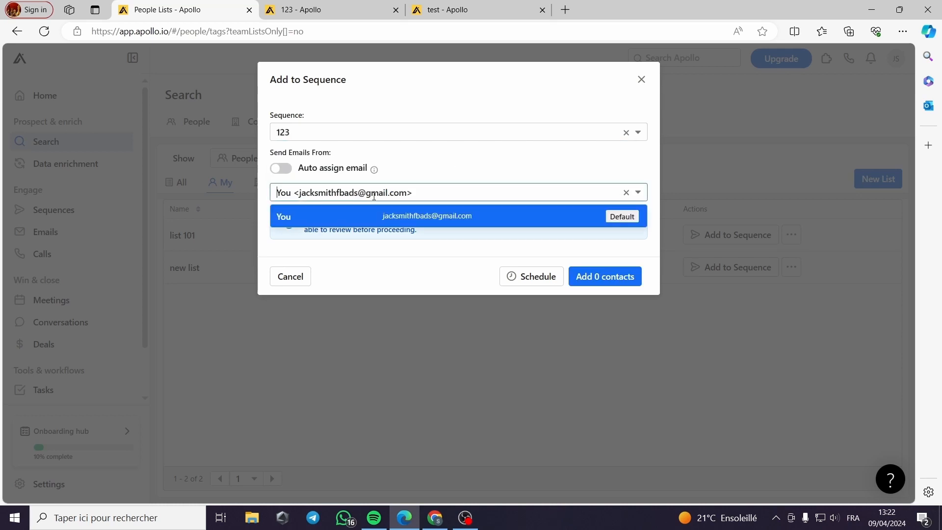
{"action": "left_click", "coordinate": [472, 217]}
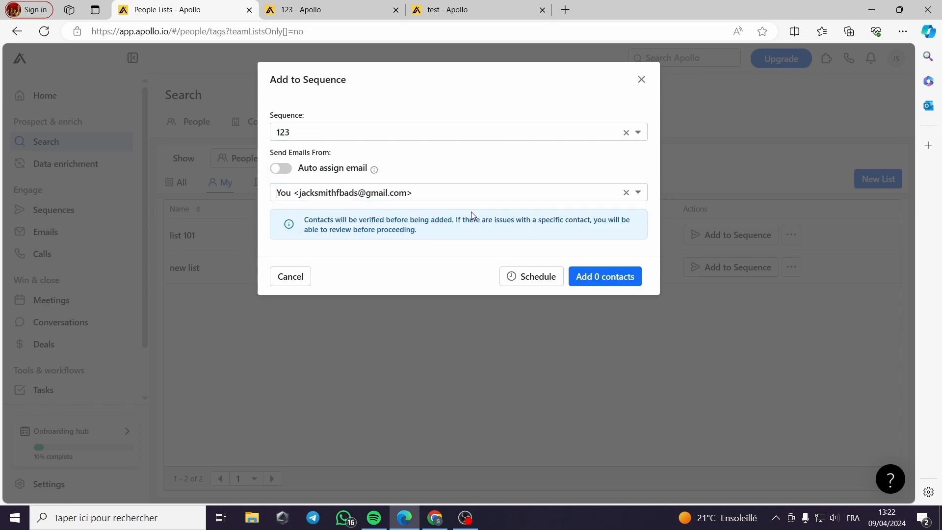
{"action": "left_click", "coordinate": [594, 284]}
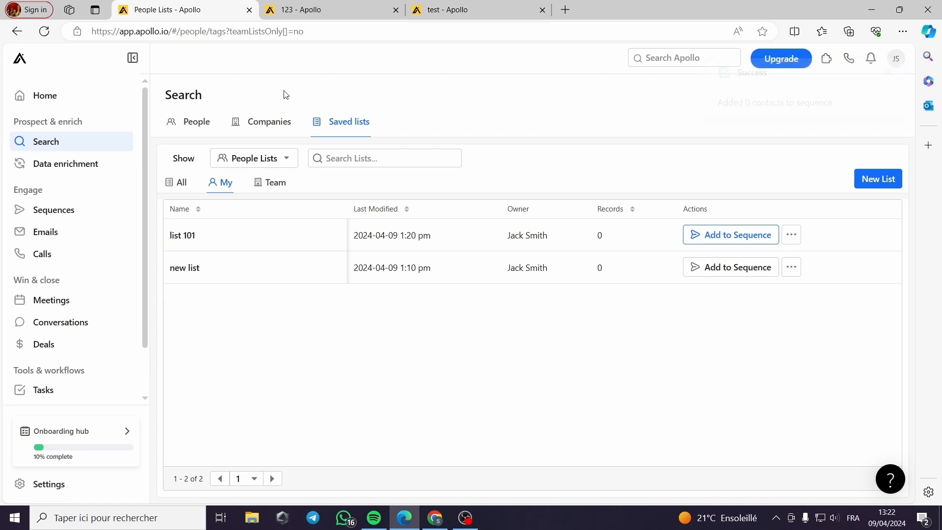
- Go to the home dashboard, view sequence 123 from the sequences overview and return to the overview
{"action": "left_click", "coordinate": [53, 96]}
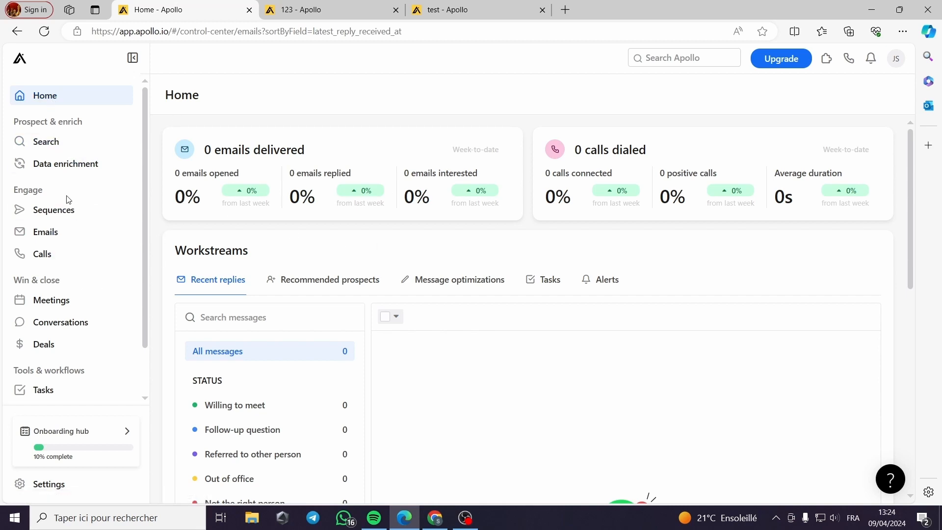
{"action": "left_click", "coordinate": [70, 214]}
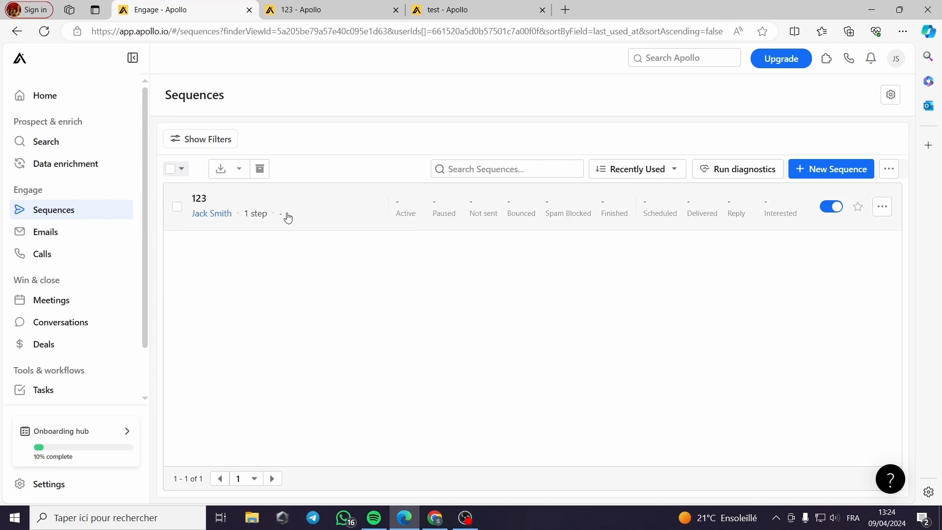
{"action": "left_click", "coordinate": [328, 219]}
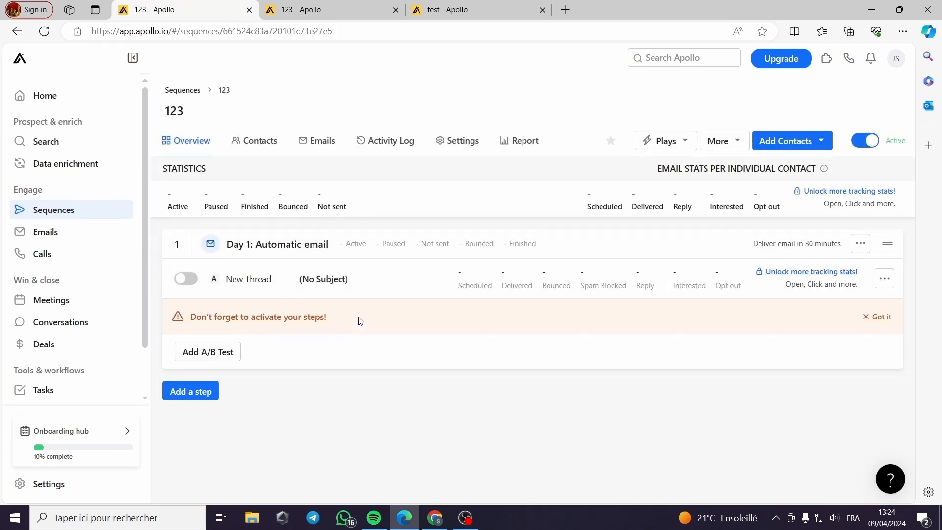
{"action": "left_click", "coordinate": [18, 32]}
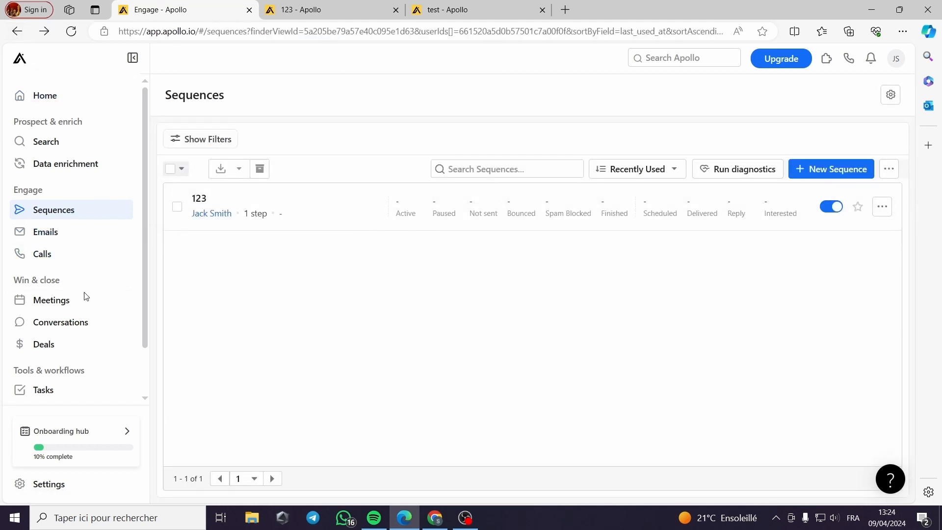
- View the Emails page with its mailbox choices, and examine the task management page
{"action": "left_click", "coordinate": [63, 237]}
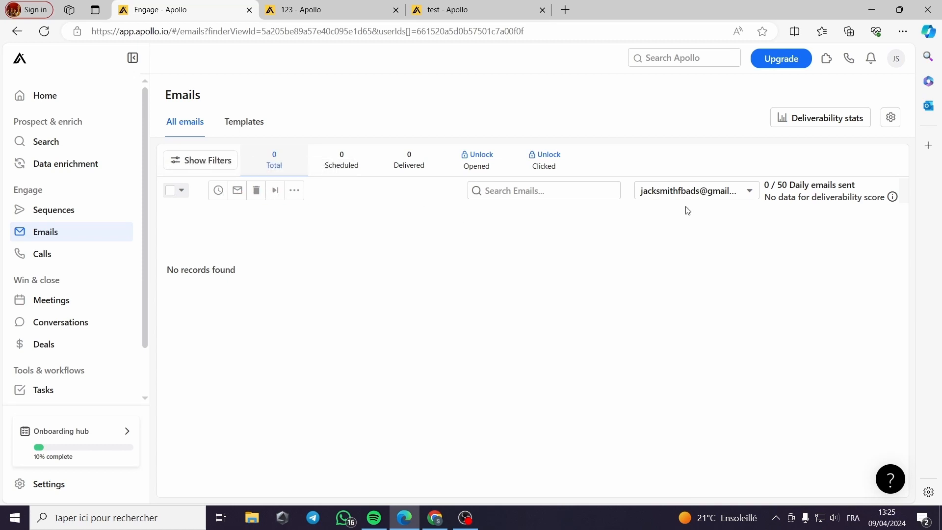
{"action": "left_click", "coordinate": [688, 191]}
{"action": "left_click", "coordinate": [682, 220]}
{"action": "left_click", "coordinate": [50, 391]}
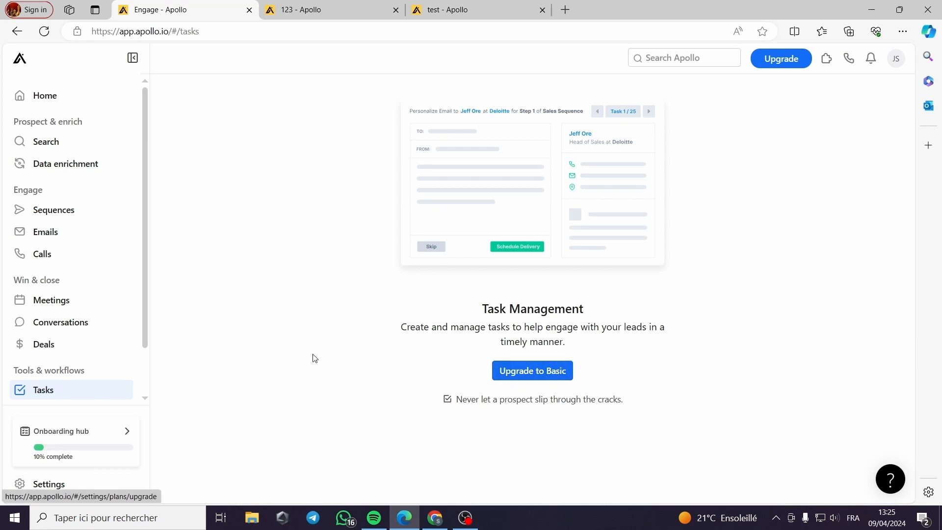
{"action": "scroll", "coordinate": [69, 332], "scroll_direction": "down", "scroll_amount": 2}
{"action": "scroll", "coordinate": [74, 323], "scroll_direction": "up", "scroll_amount": 2}
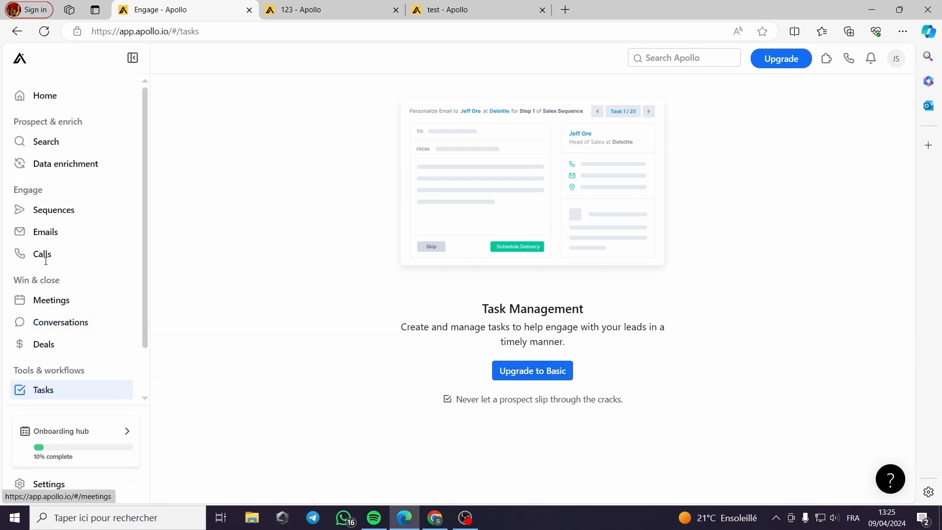
- Open data enrichment, postpone the data health center setup, and view the CRM and CSV enrichment pages
{"action": "left_click", "coordinate": [64, 164]}
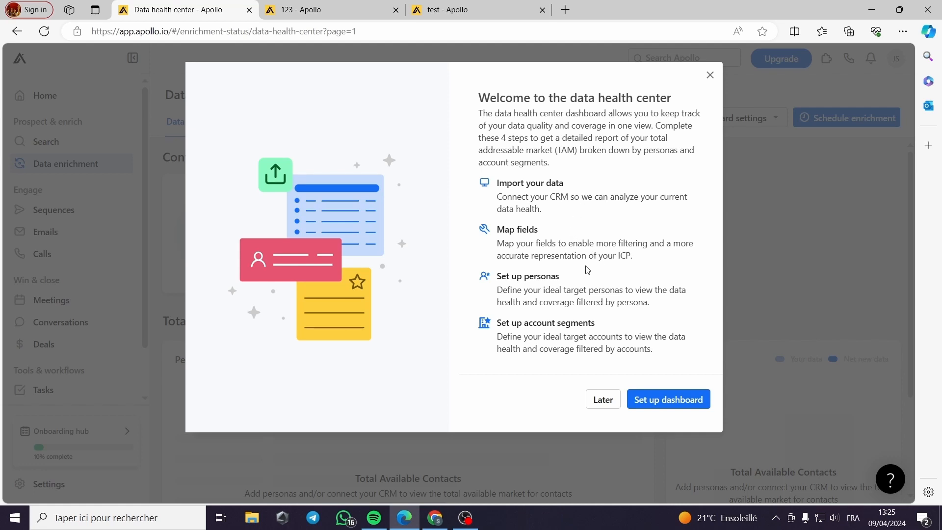
{"action": "left_click", "coordinate": [612, 404]}
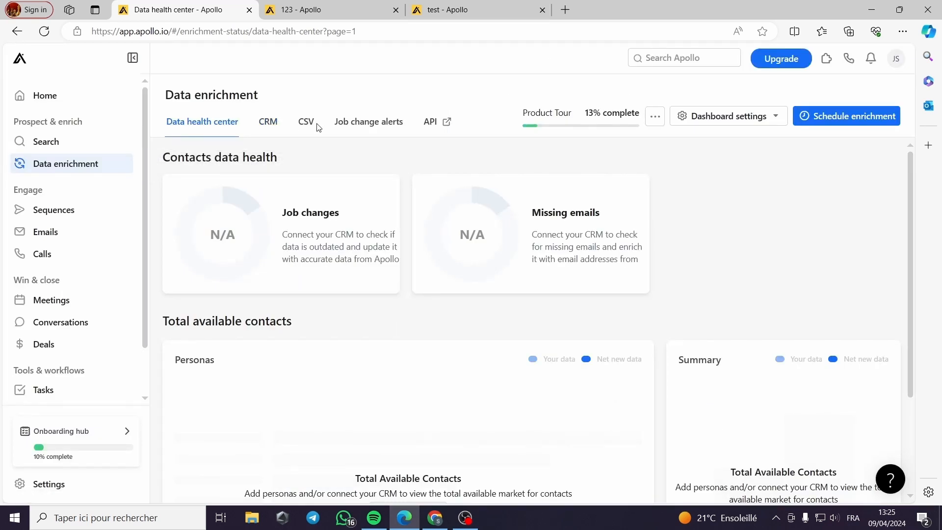
{"action": "left_click", "coordinate": [279, 127]}
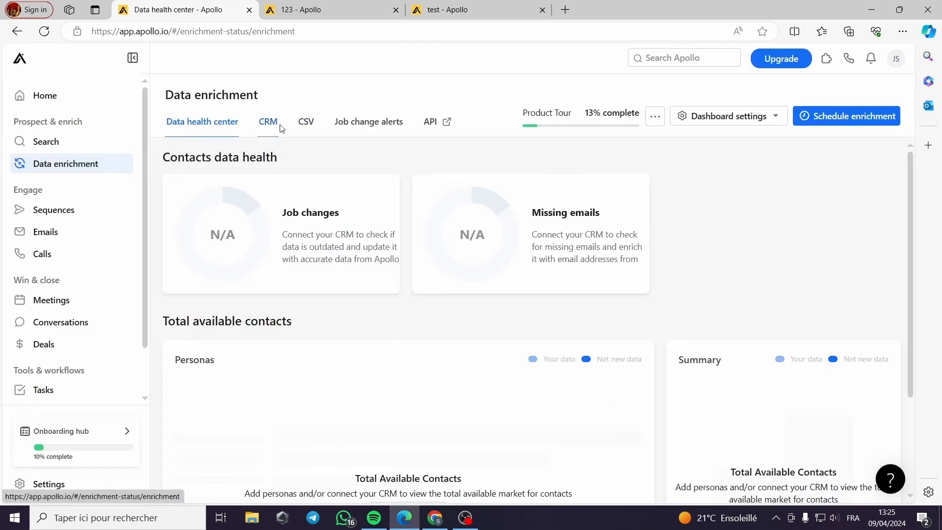
{"action": "left_click", "coordinate": [309, 129]}
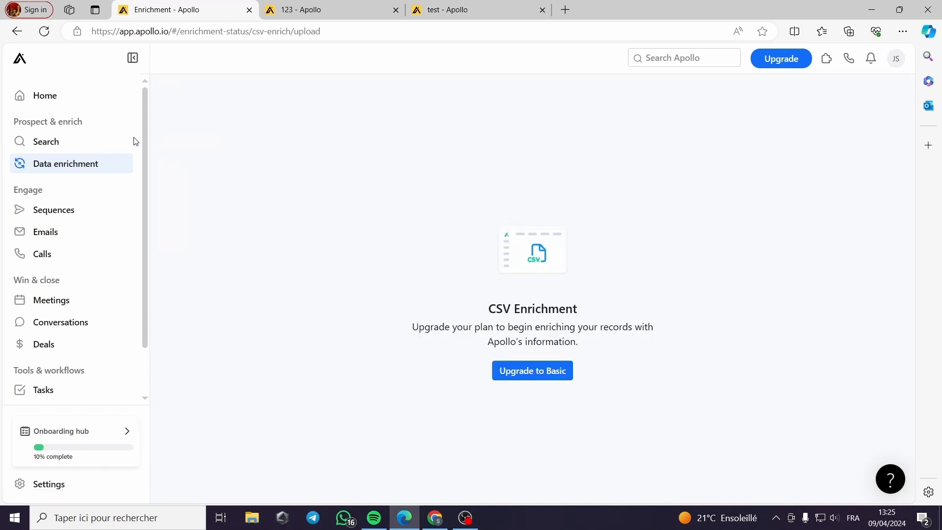
- Return to the data health center, postpone its setup again and open the Meetings page
{"action": "left_click", "coordinate": [89, 169]}
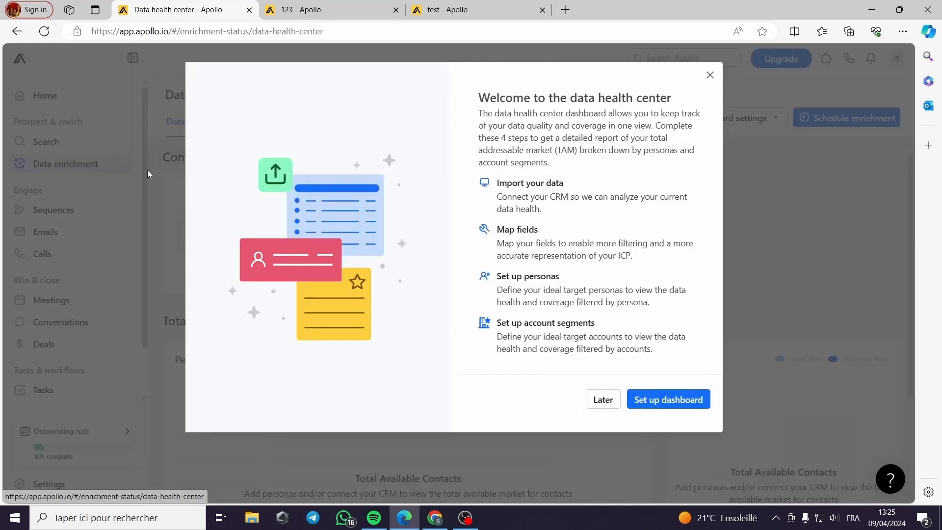
{"action": "left_click", "coordinate": [596, 398]}
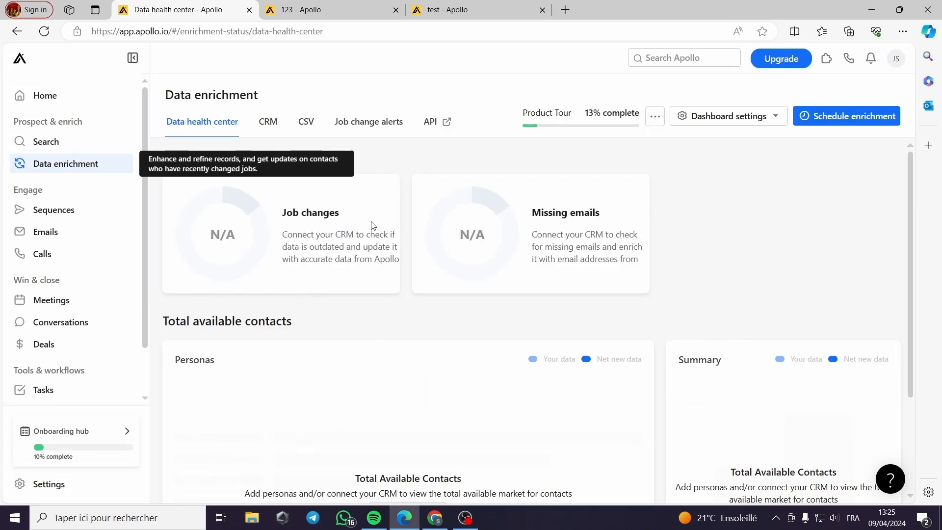
{"action": "left_click", "coordinate": [81, 305]}
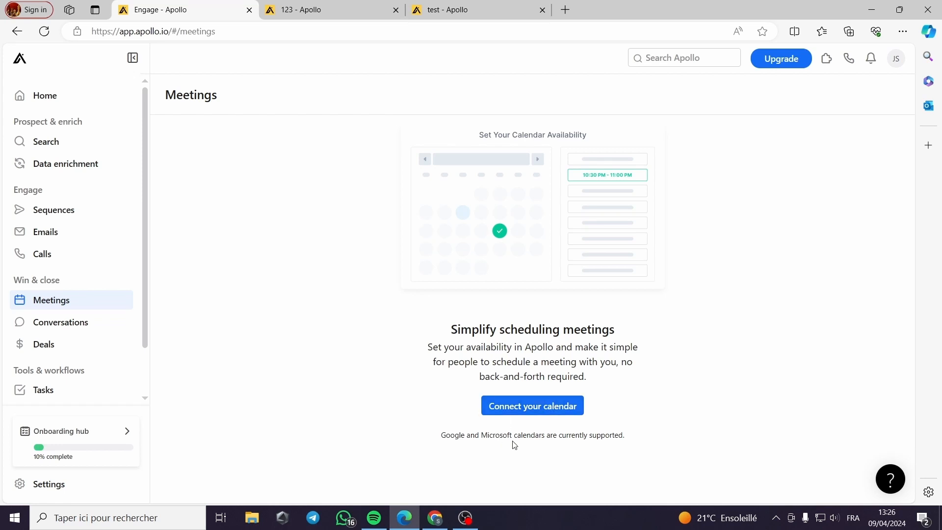
- Check which calendar providers are supported on the Meetings page
{"action": "left_click_drag", "start_coordinate": [622, 436], "coordinate": [443, 438]}
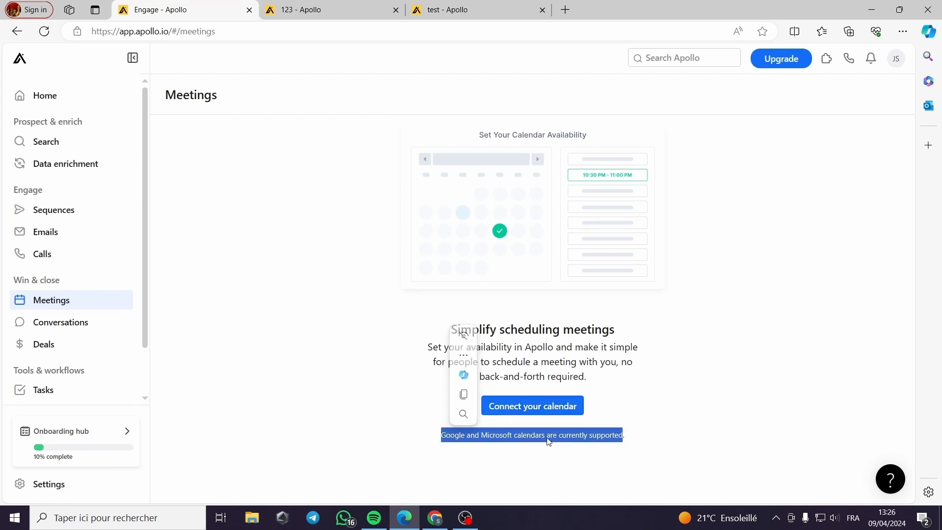
{"action": "left_click", "coordinate": [584, 463]}
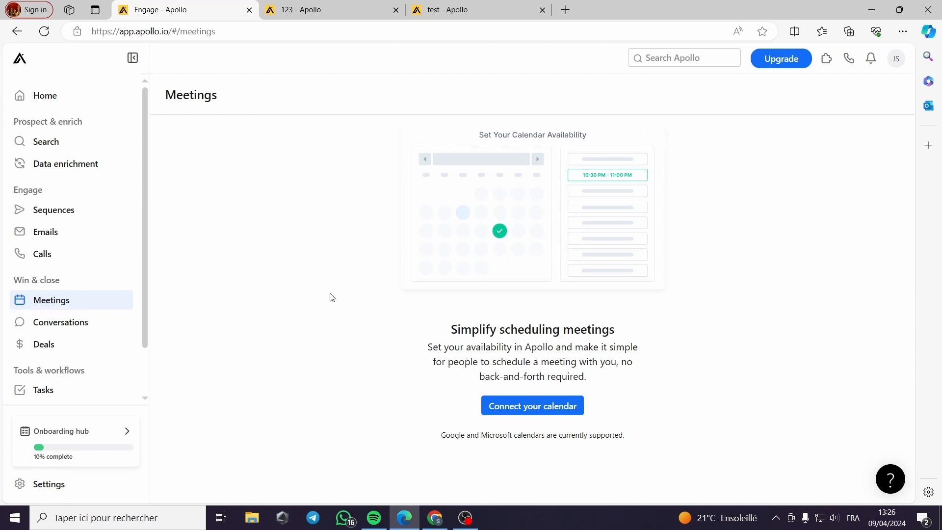
- Start a new sequence from the sequences overview, back out of the from-scratch setup and open the pre-formatted templates
{"action": "left_click", "coordinate": [67, 215]}
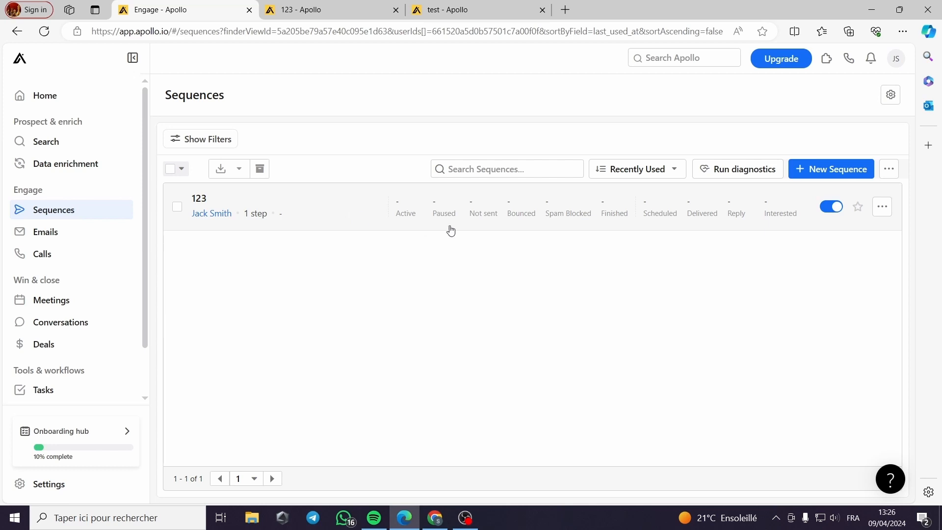
{"action": "left_click", "coordinate": [811, 169]}
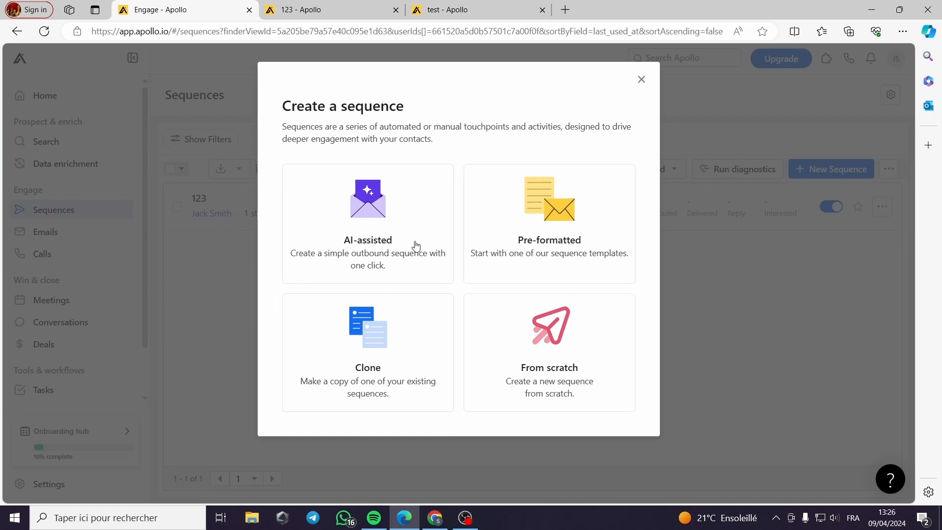
{"action": "left_click", "coordinate": [561, 376]}
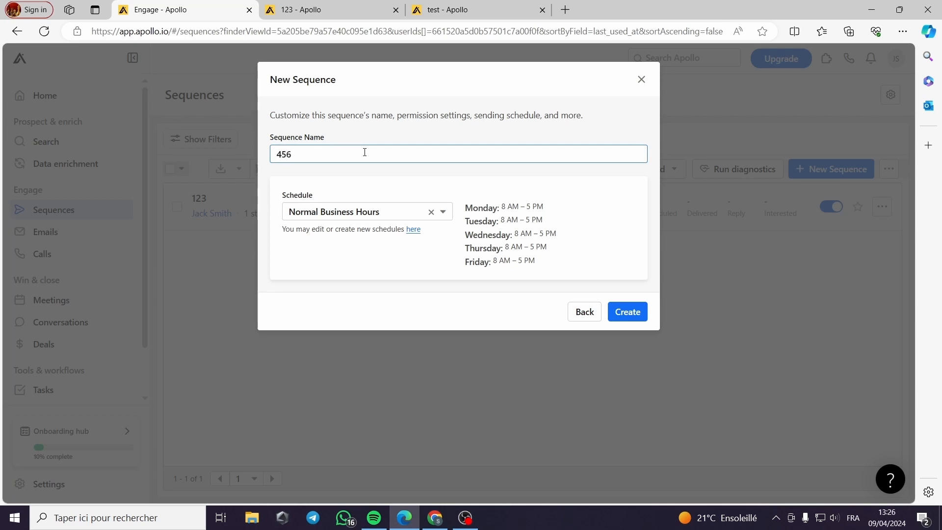
{"action": "left_click", "coordinate": [585, 311]}
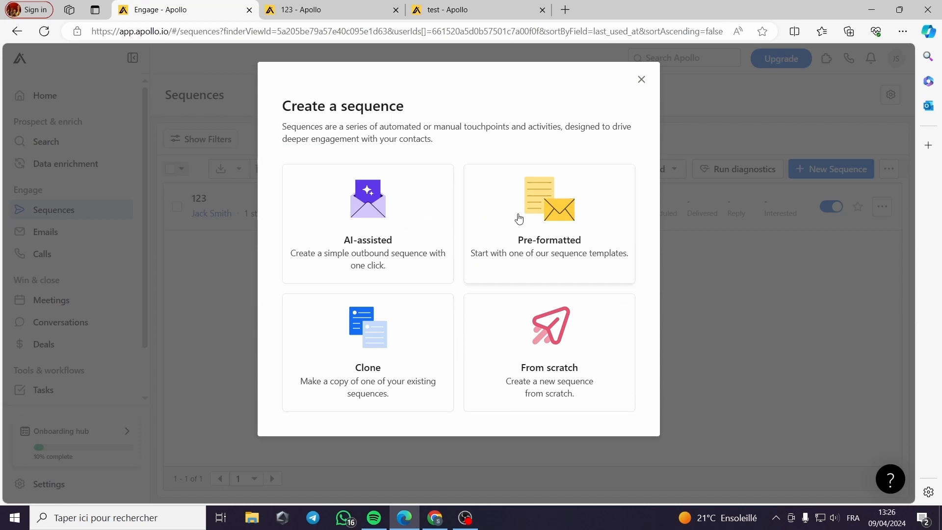
{"action": "left_click", "coordinate": [519, 219]}
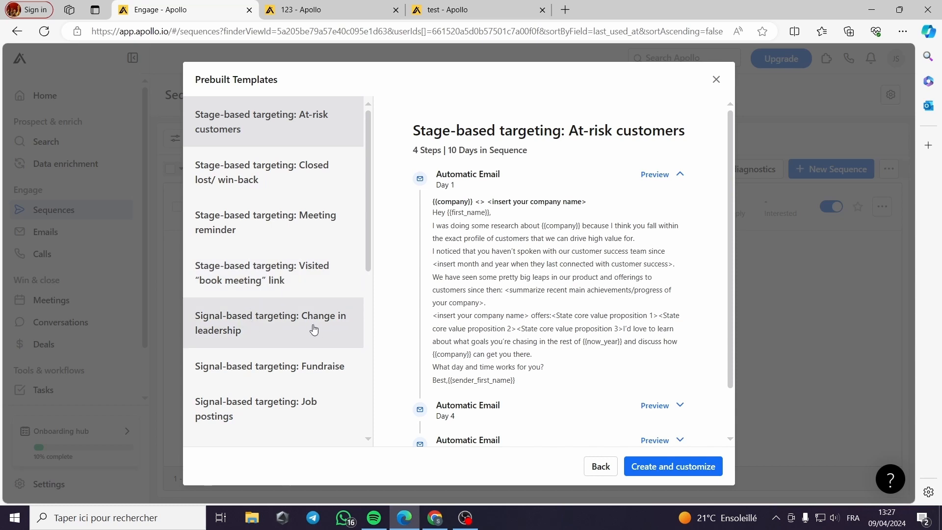
- Compare the prebuilt Fundraise, Change in leadership, Visited "book meeting" link, Meeting reminder, Closed lost/win-back and At-risk customers templates
{"action": "left_click", "coordinate": [328, 381]}
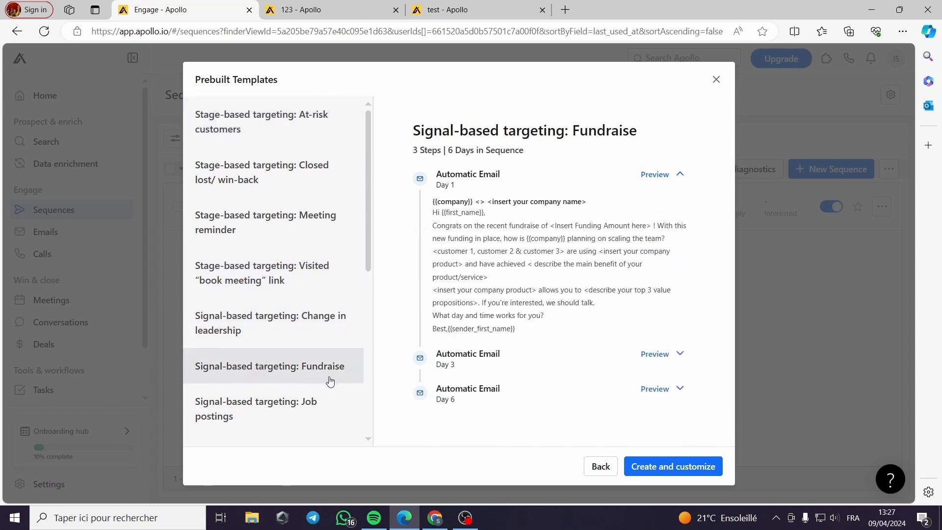
{"action": "left_click", "coordinate": [318, 328]}
{"action": "left_click", "coordinate": [318, 287]}
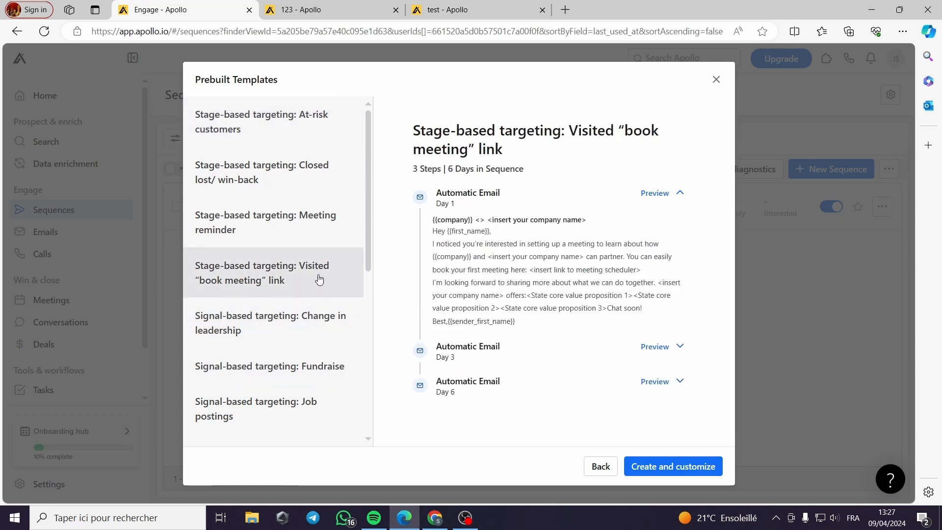
{"action": "left_click", "coordinate": [320, 228]}
{"action": "left_click", "coordinate": [312, 179]}
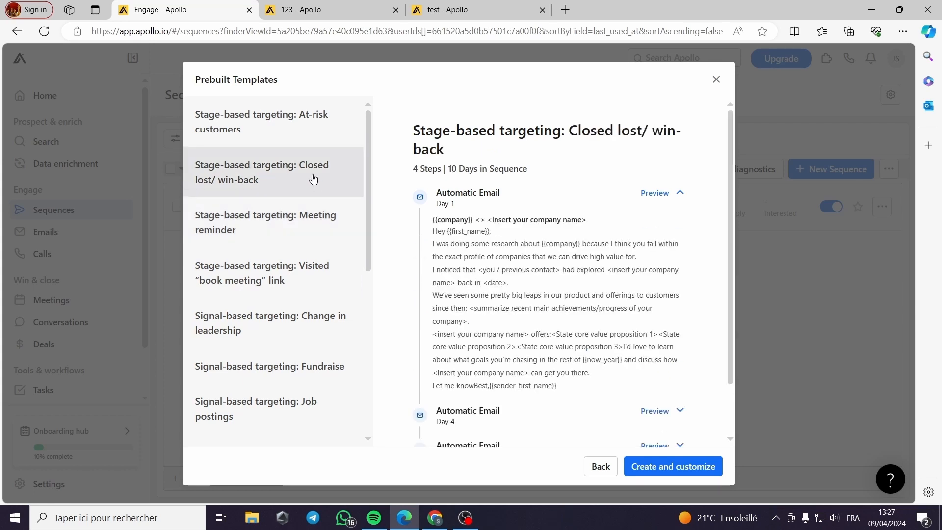
{"action": "left_click", "coordinate": [310, 136]}
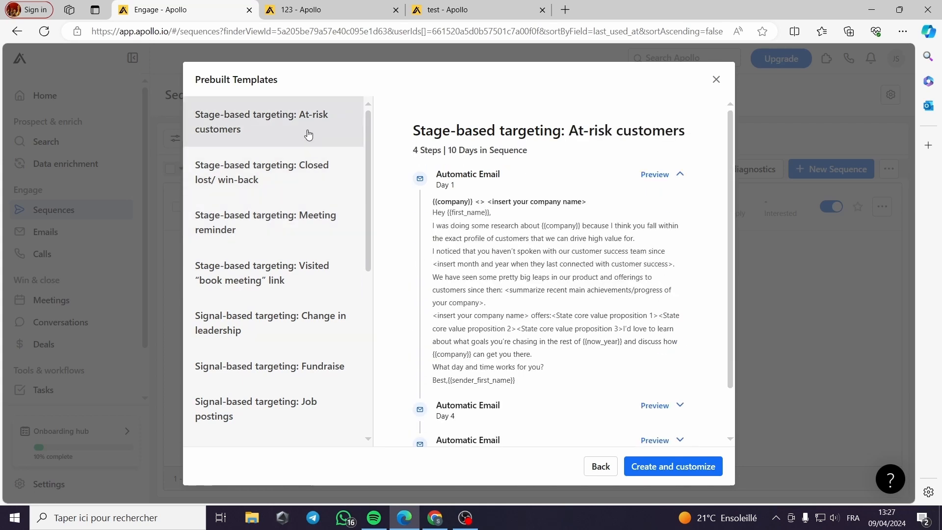
{"action": "scroll", "coordinate": [538, 270], "scroll_direction": "down", "scroll_amount": 1}
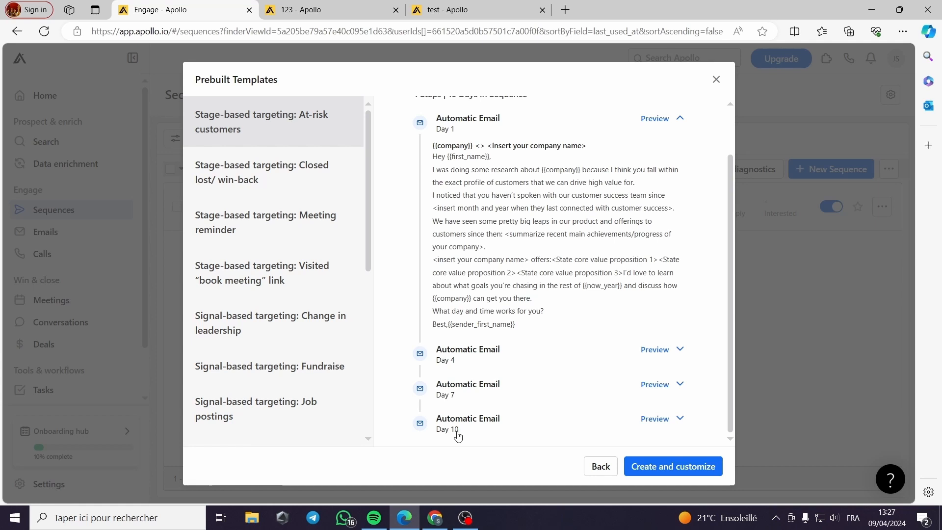
- Create a sequence from the prebuilt Event Invitation template
{"action": "scroll", "coordinate": [256, 342], "scroll_direction": "down", "scroll_amount": 6}
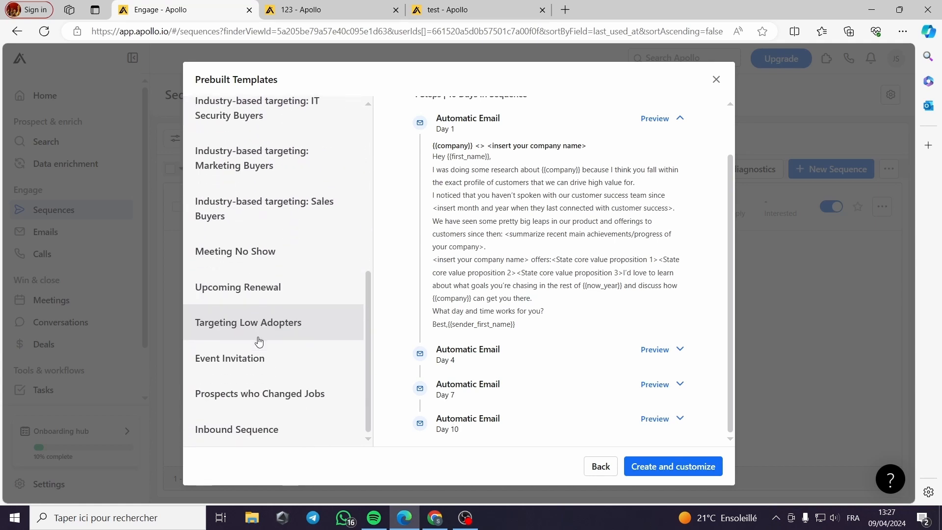
{"action": "left_click", "coordinate": [306, 357]}
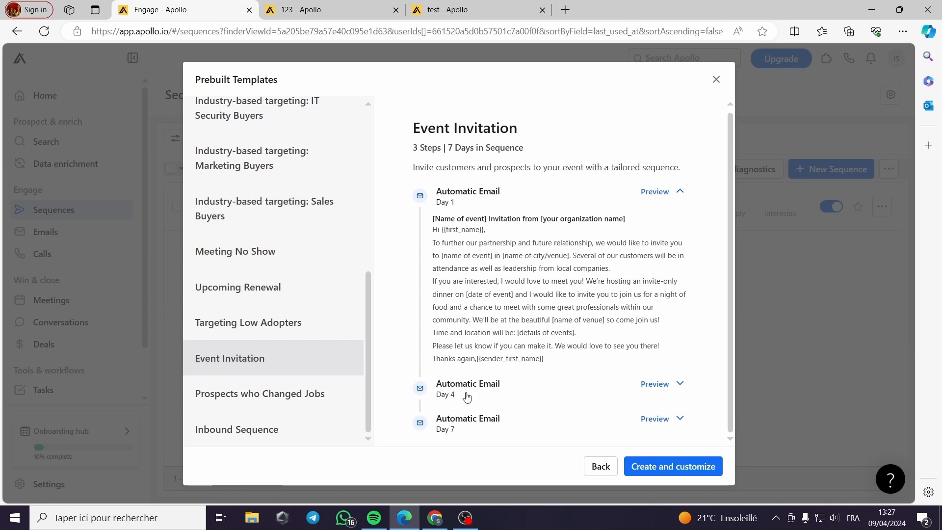
{"action": "left_click", "coordinate": [669, 463]}
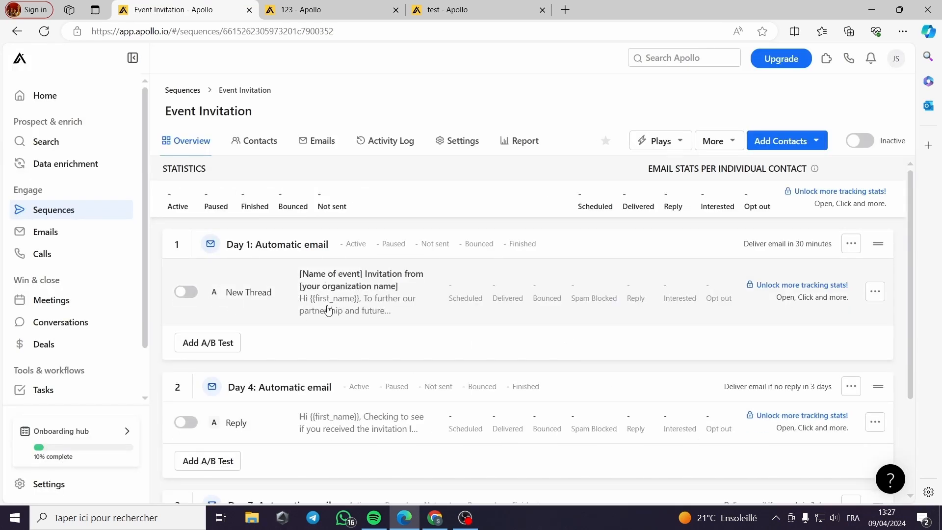
- Add an automatic email to the end of the sequence, 1 day after the previous step, and save it with a blank template
{"action": "scroll", "coordinate": [344, 265], "scroll_direction": "down", "scroll_amount": 2}
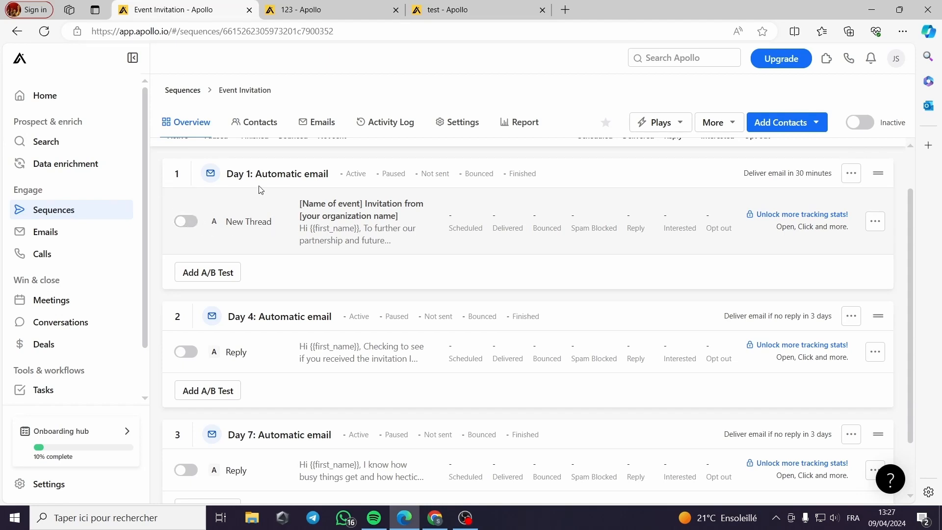
{"action": "scroll", "coordinate": [255, 330], "scroll_direction": "down", "scroll_amount": 1}
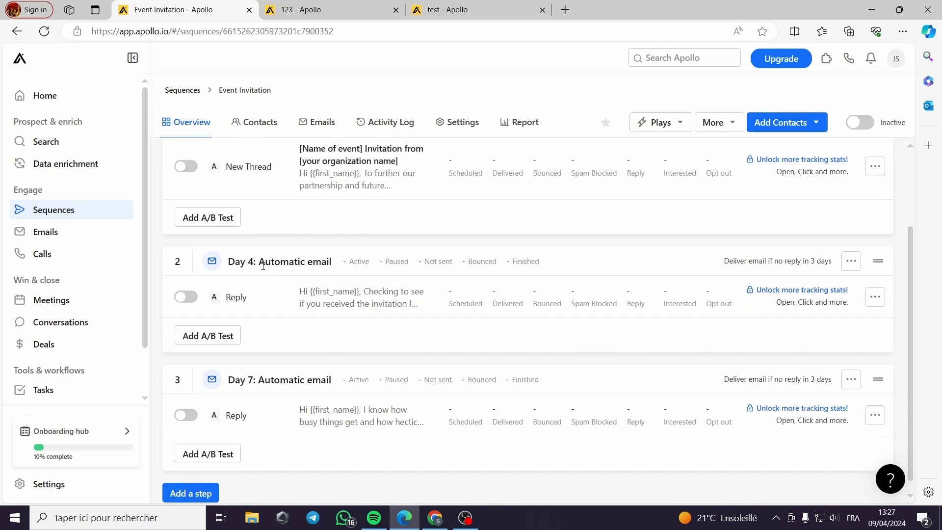
{"action": "scroll", "coordinate": [282, 308], "scroll_direction": "down", "scroll_amount": 1}
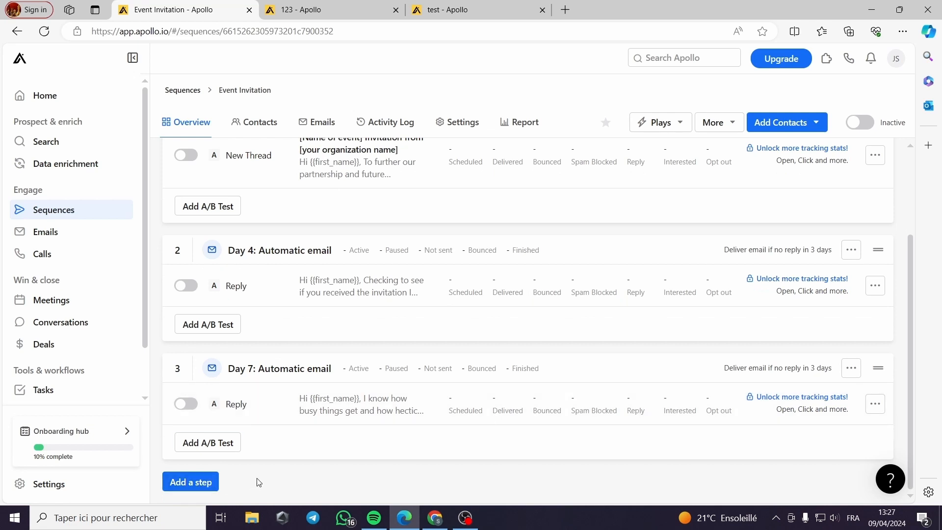
{"action": "left_click", "coordinate": [199, 483]}
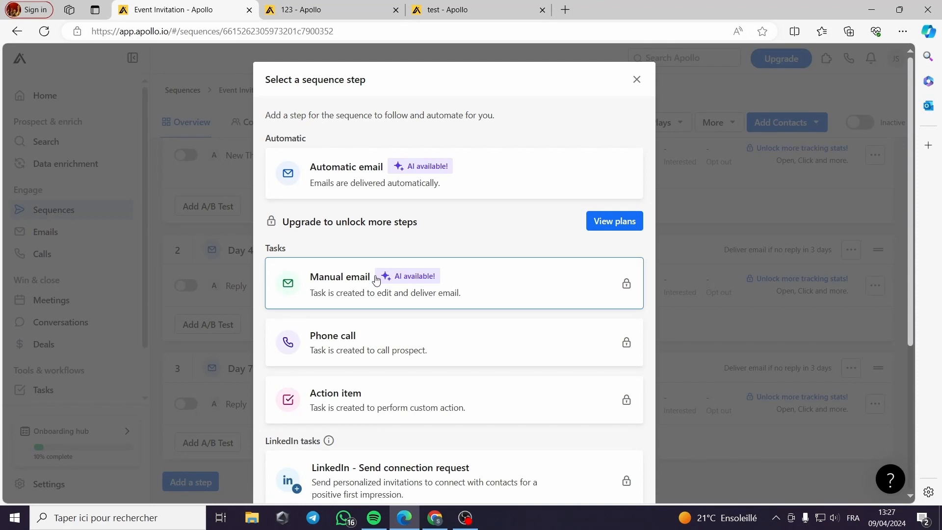
{"action": "left_click", "coordinate": [478, 174]}
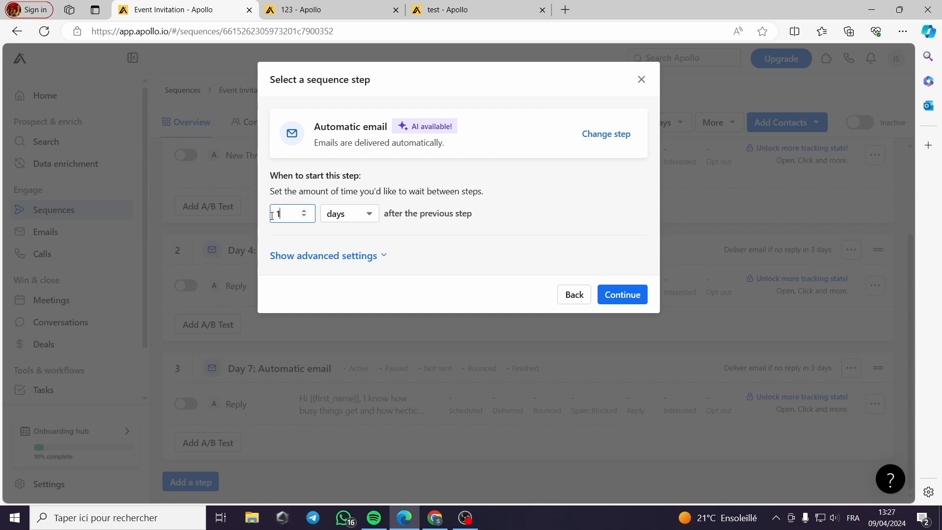
{"action": "left_click", "coordinate": [505, 216]}
{"action": "left_click", "coordinate": [632, 296]}
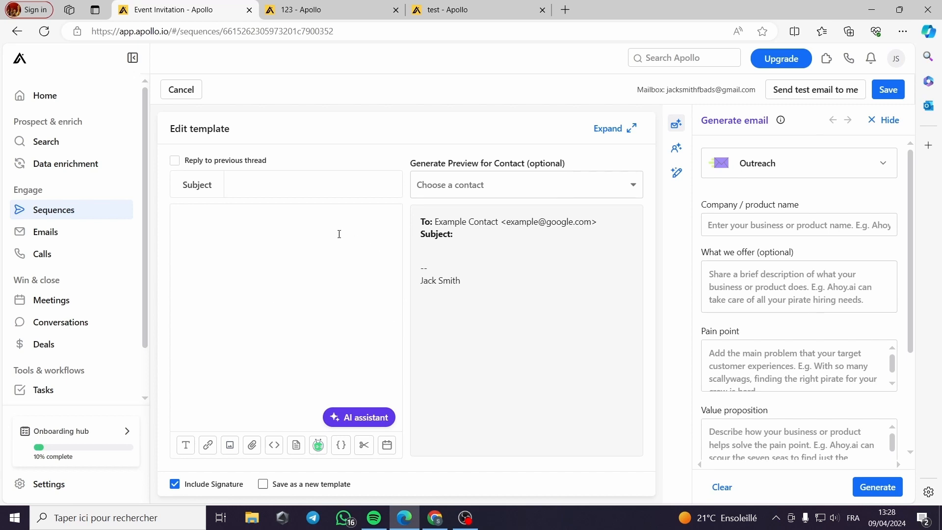
{"action": "left_click", "coordinate": [879, 122]}
{"action": "left_click", "coordinate": [888, 90]}
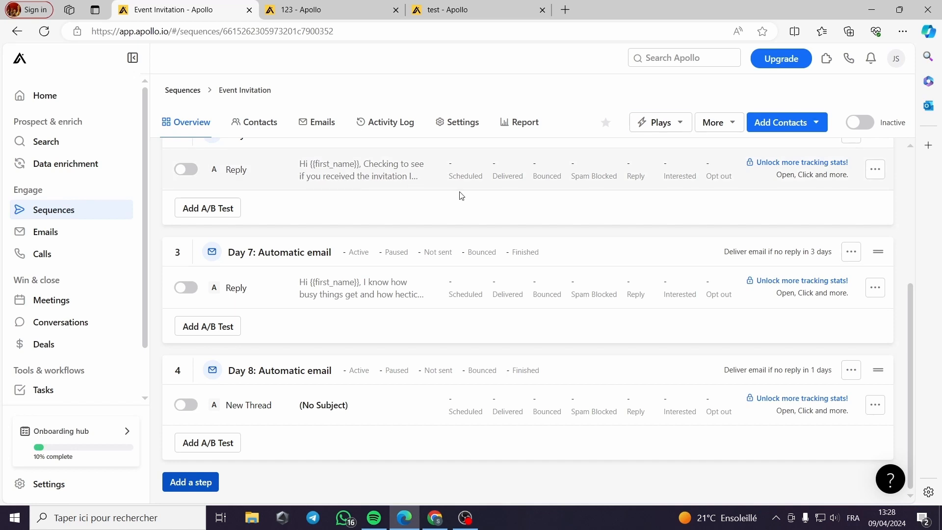
- Review the email templates of the Day 7, Day 4 and Day 1 steps, leaving each one without saving
{"action": "left_click", "coordinate": [290, 282]}
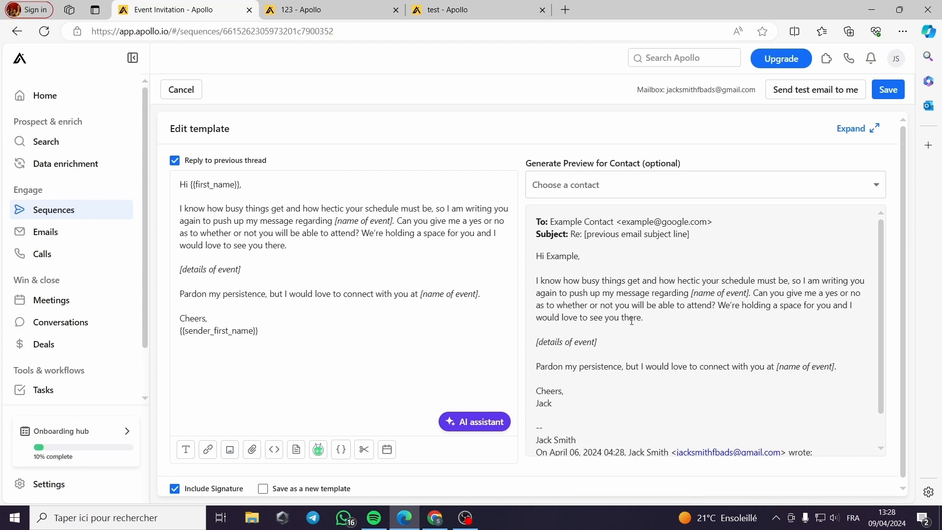
{"action": "scroll", "coordinate": [631, 321], "scroll_direction": "down", "scroll_amount": 2}
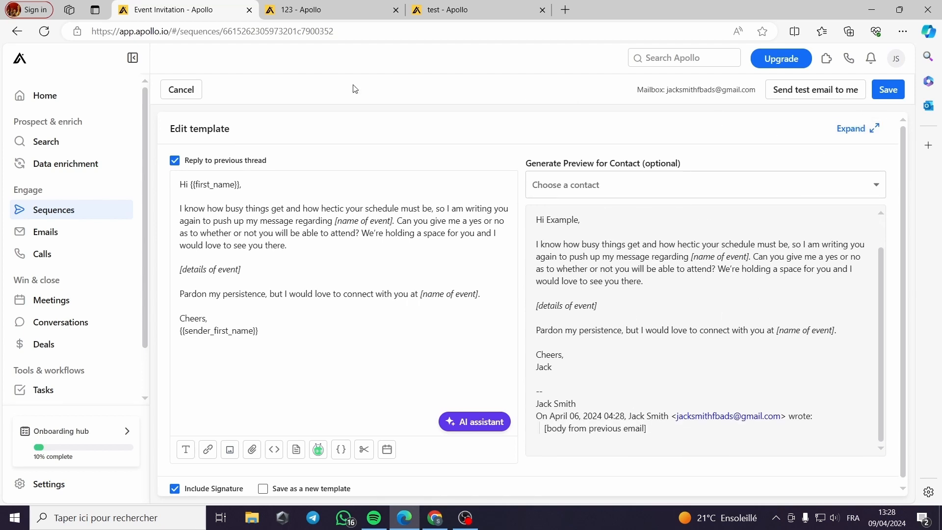
{"action": "left_click", "coordinate": [181, 89]}
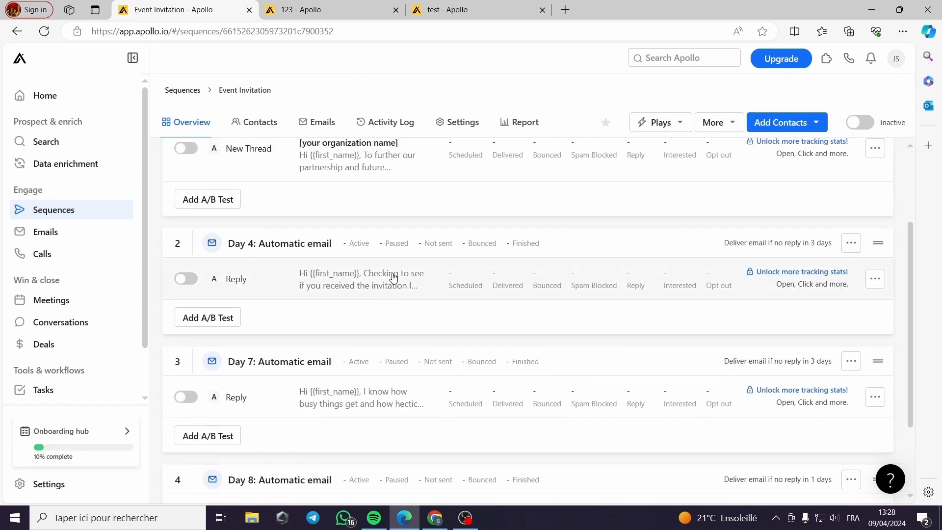
{"action": "left_click", "coordinate": [393, 277]}
{"action": "left_click", "coordinate": [190, 92]}
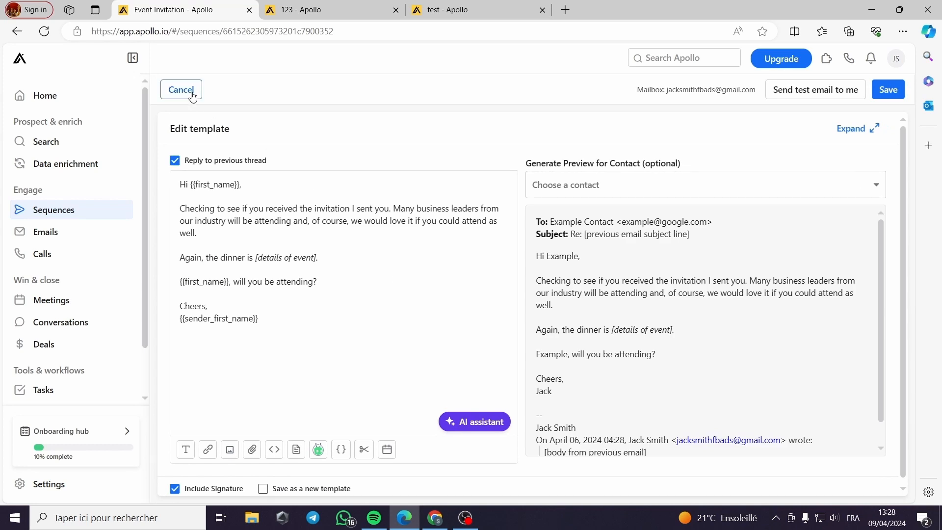
{"action": "left_click", "coordinate": [417, 265]}
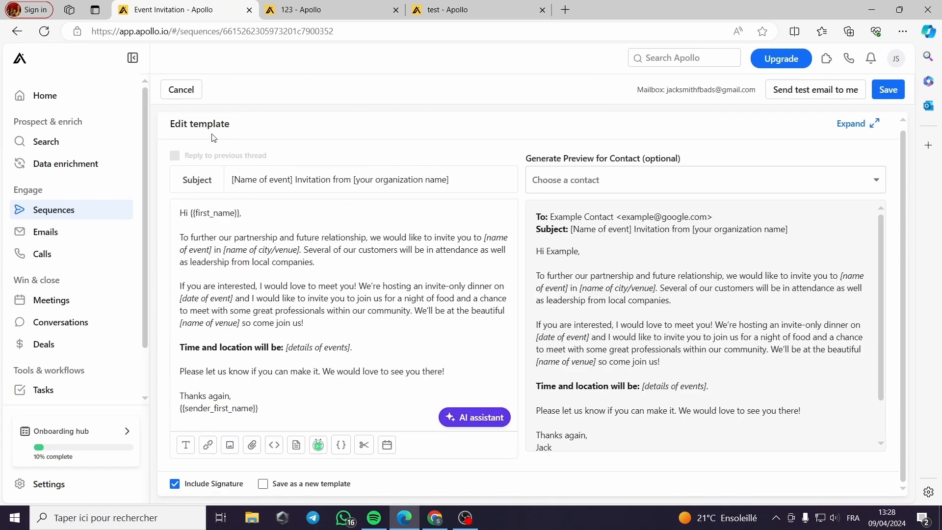
{"action": "left_click", "coordinate": [181, 90]}
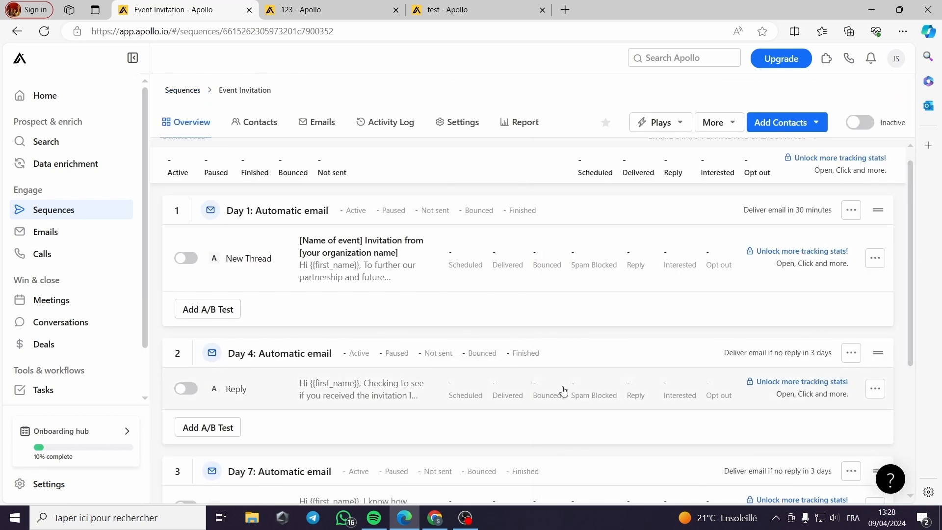
- Look over the sequence's steps and view the available ways to add contacts to it
{"action": "scroll", "coordinate": [564, 391], "scroll_direction": "down", "scroll_amount": 5}
{"action": "scroll", "coordinate": [565, 389], "scroll_direction": "up", "scroll_amount": 6}
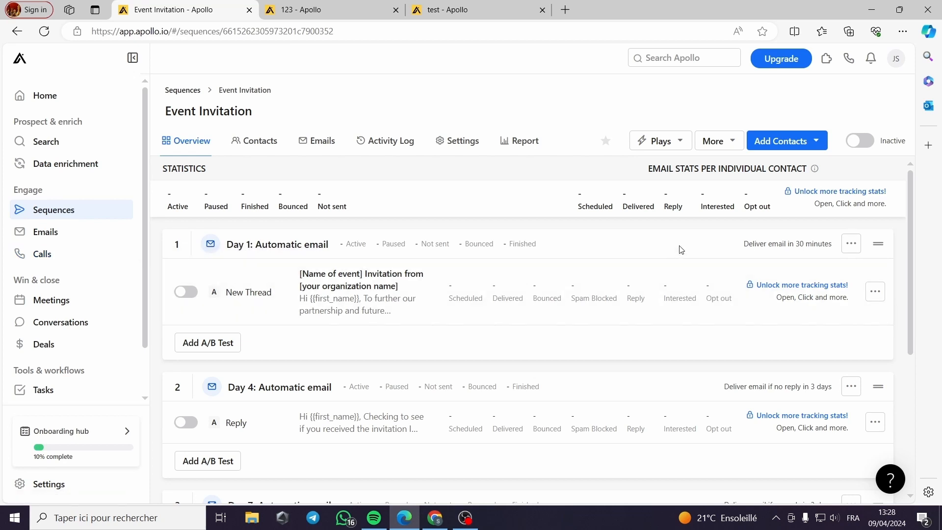
{"action": "left_click", "coordinate": [818, 142]}
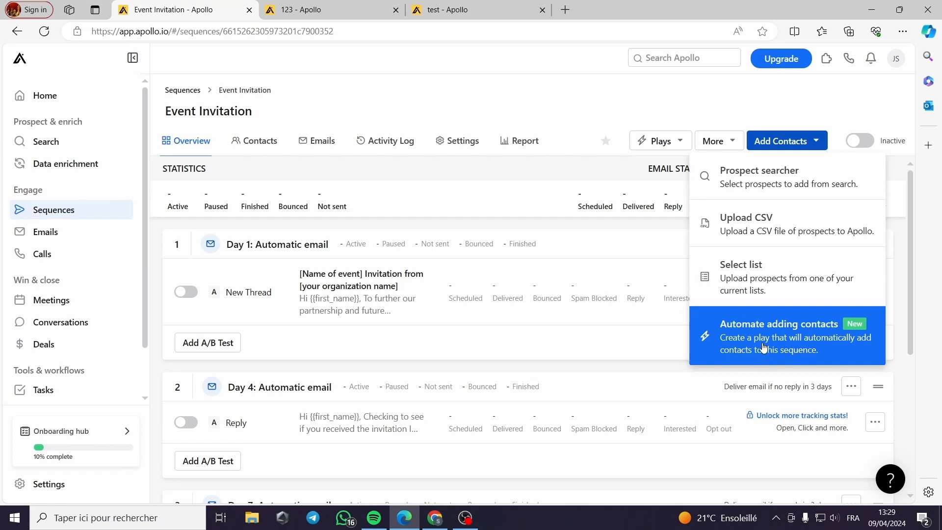
{"action": "left_click", "coordinate": [817, 142]}
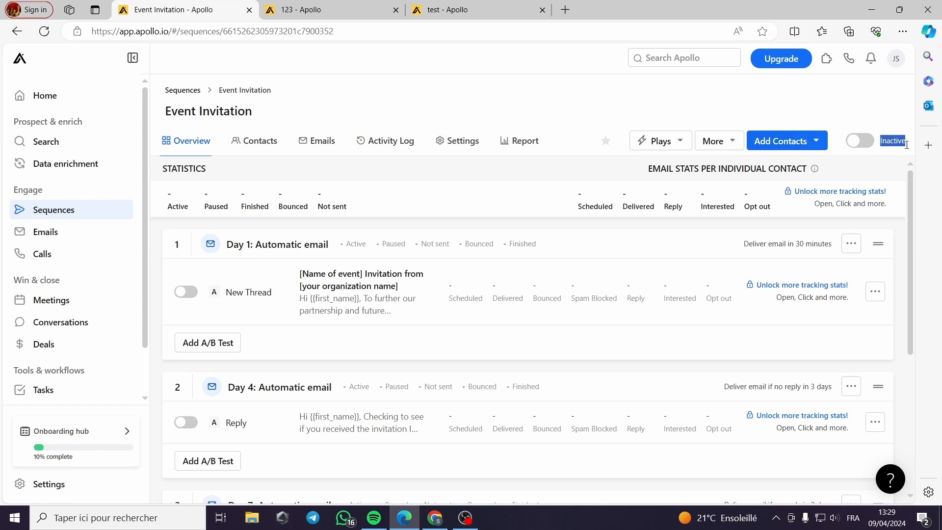
- Activate the Event Invitation sequence and dismiss the reminder under its Day 1 email
{"action": "left_click", "coordinate": [861, 142]}
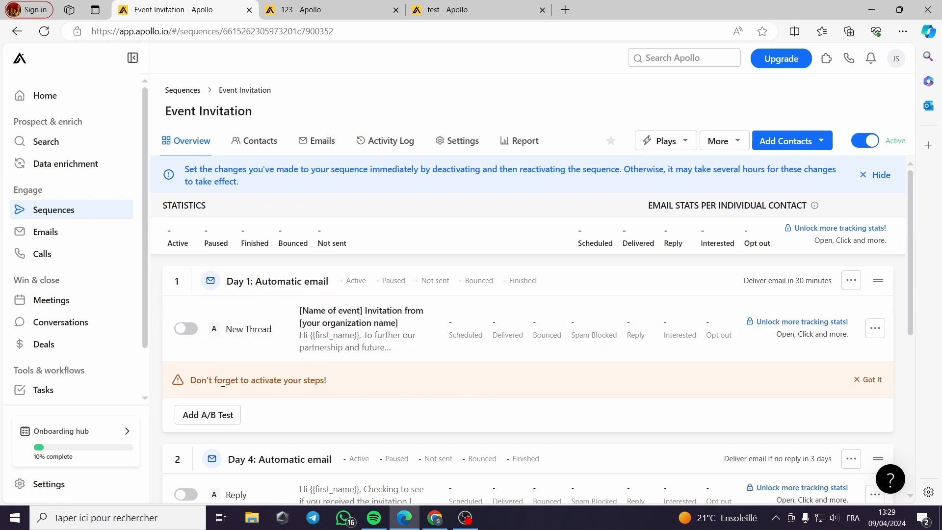
{"action": "scroll", "coordinate": [306, 380], "scroll_direction": "down", "scroll_amount": 1}
{"action": "scroll", "coordinate": [306, 380], "scroll_direction": "down", "scroll_amount": 2}
{"action": "scroll", "coordinate": [318, 264], "scroll_direction": "down", "scroll_amount": 4}
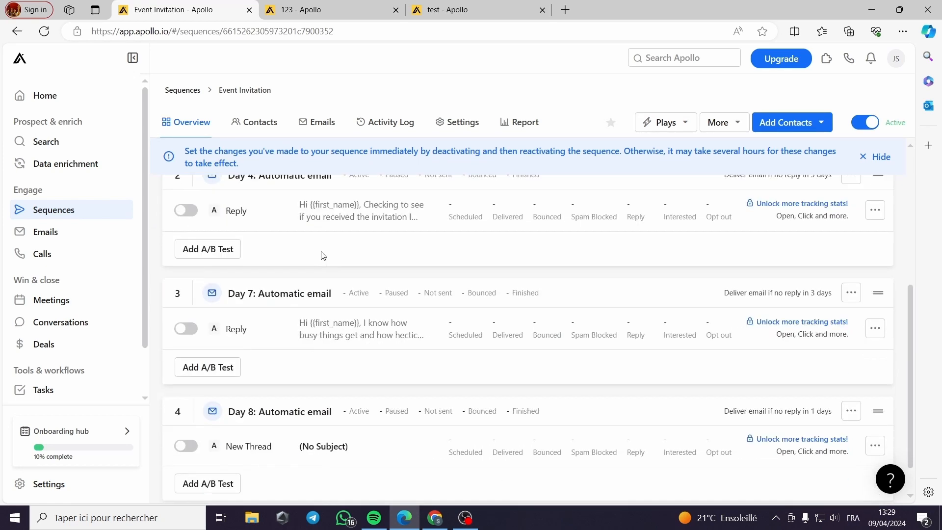
{"action": "scroll", "coordinate": [325, 249], "scroll_direction": "up", "scroll_amount": 5}
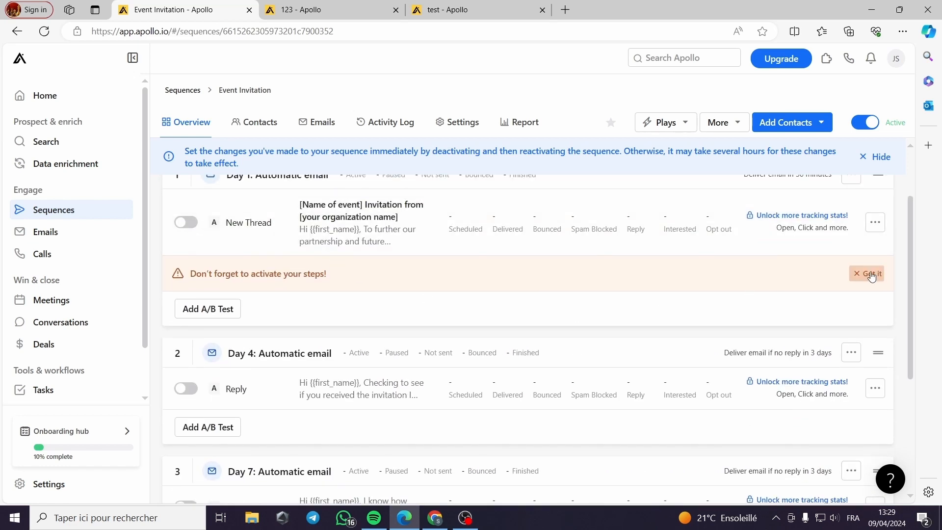
{"action": "left_click", "coordinate": [869, 273]}
{"action": "scroll", "coordinate": [273, 298], "scroll_direction": "up", "scroll_amount": 3}
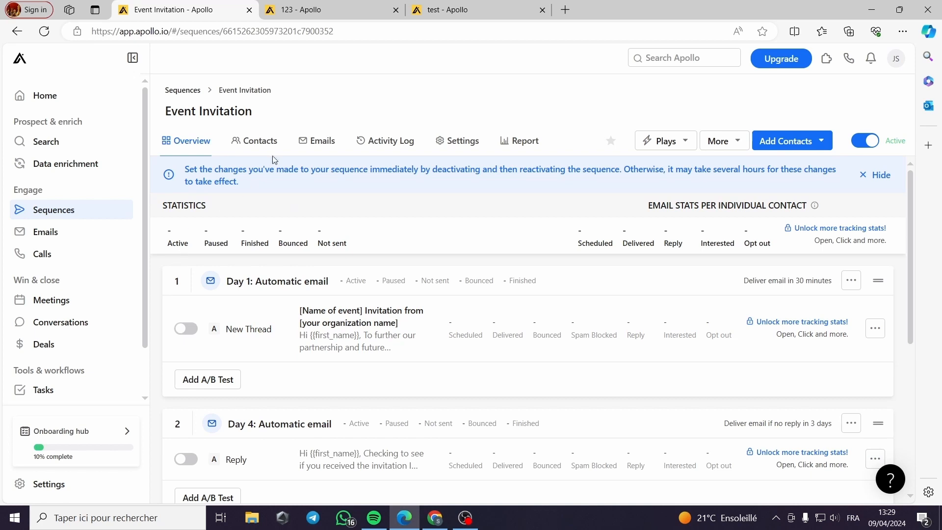
- Check the Event Invitation sequence's contacts and its activity log
{"action": "left_click", "coordinate": [264, 147]}
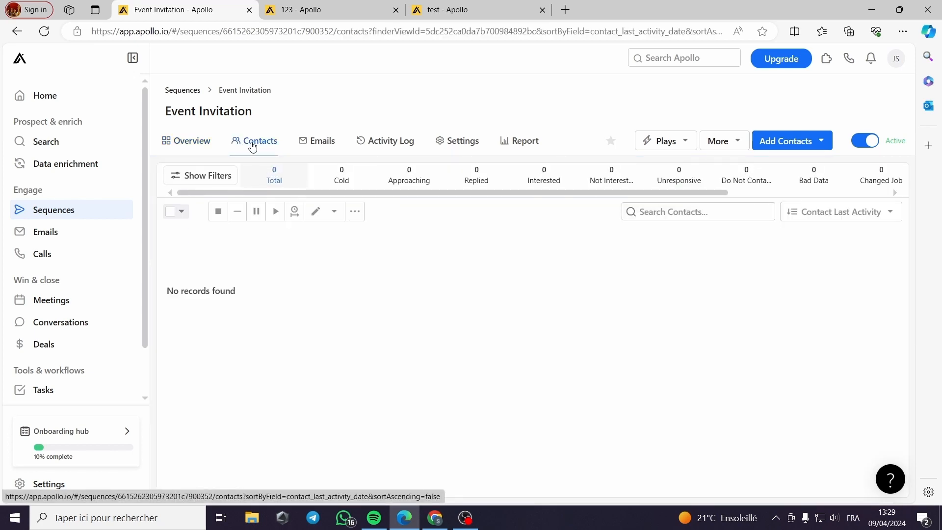
{"action": "left_click", "coordinate": [373, 142]}
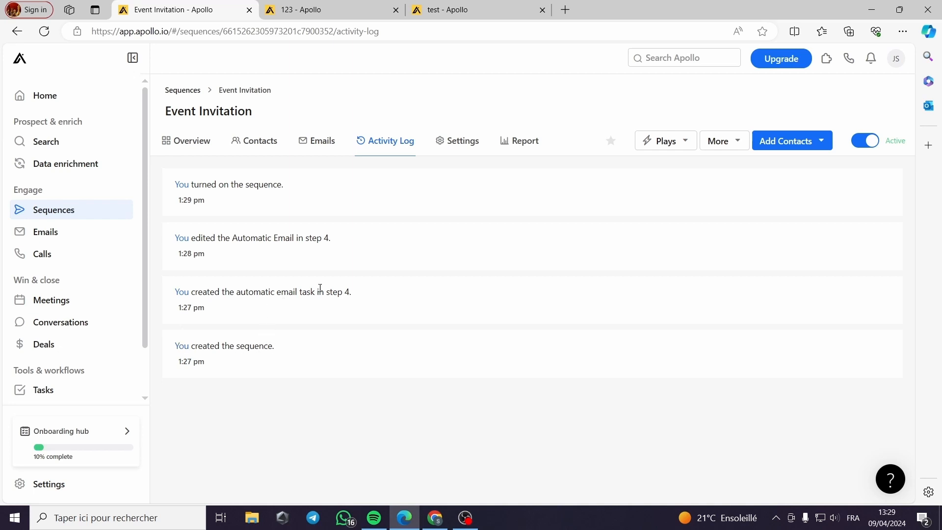
- Review the sequence's name, owner and schedule in its settings without changing them
{"action": "left_click", "coordinate": [439, 143]}
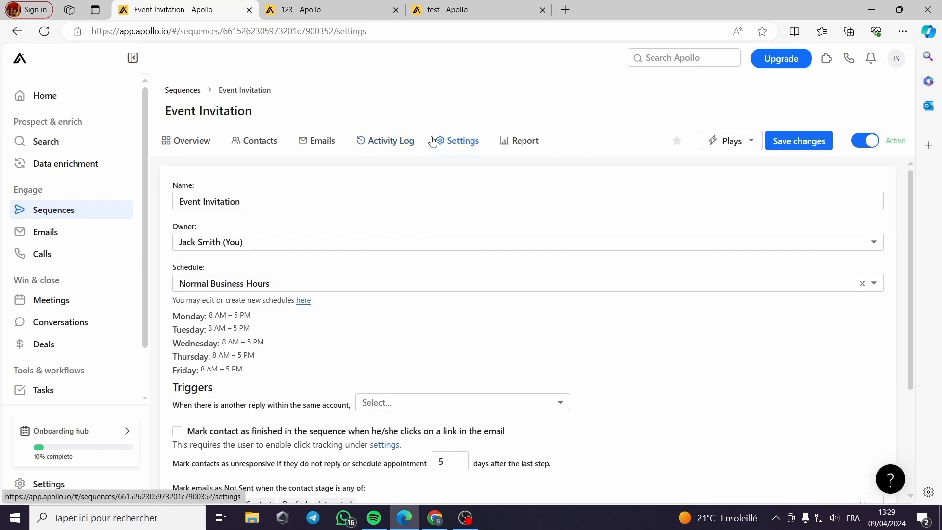
{"action": "left_click", "coordinate": [354, 204]}
{"action": "scroll", "coordinate": [322, 213], "scroll_direction": "down", "scroll_amount": 2}
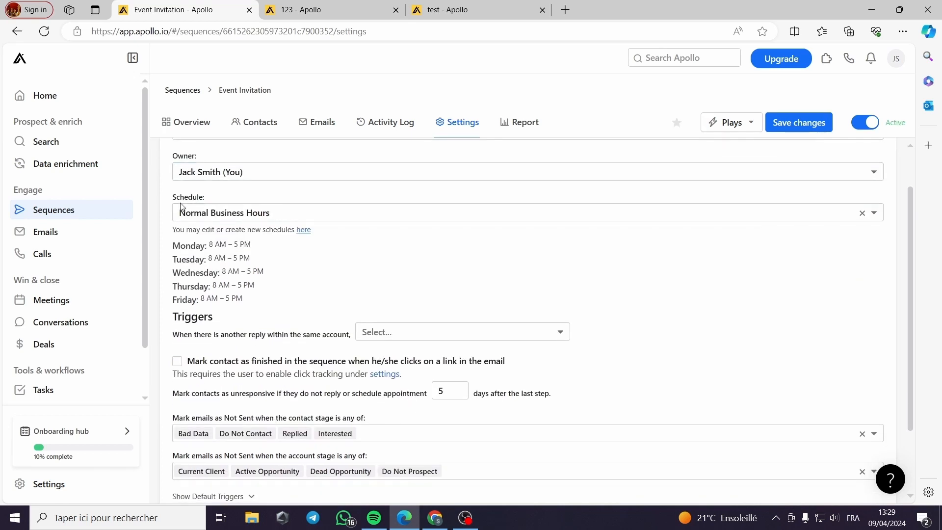
{"action": "scroll", "coordinate": [178, 187], "scroll_direction": "up", "scroll_amount": 2}
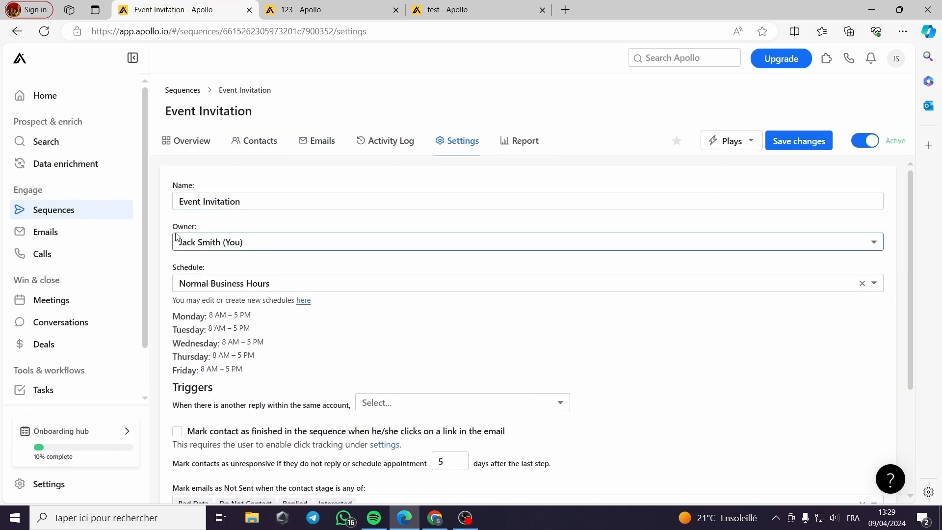
{"action": "left_click", "coordinate": [304, 284]}
{"action": "left_click", "coordinate": [290, 331]}
- View the trigger options for another reply within the same account, leave them unset, and look over the remaining sequence settings
{"action": "scroll", "coordinate": [290, 330], "scroll_direction": "down", "scroll_amount": 2}
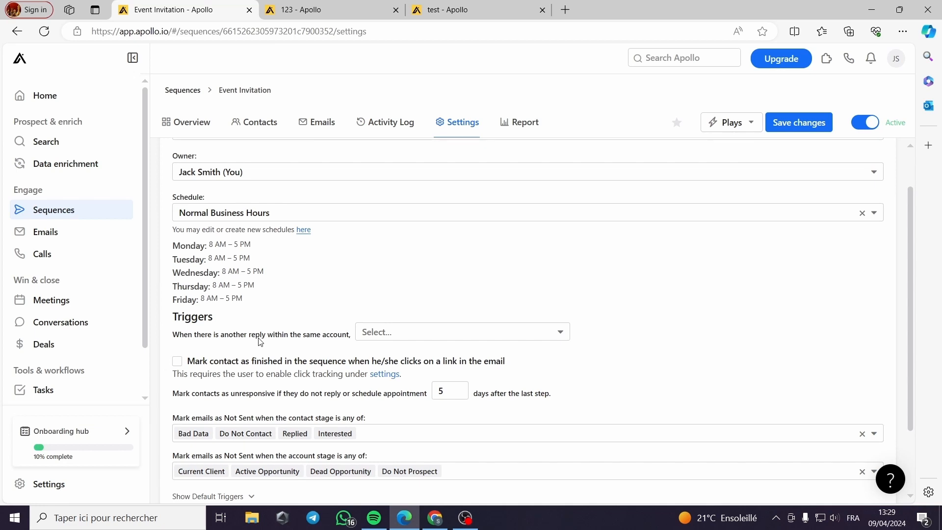
{"action": "left_click", "coordinate": [401, 333]}
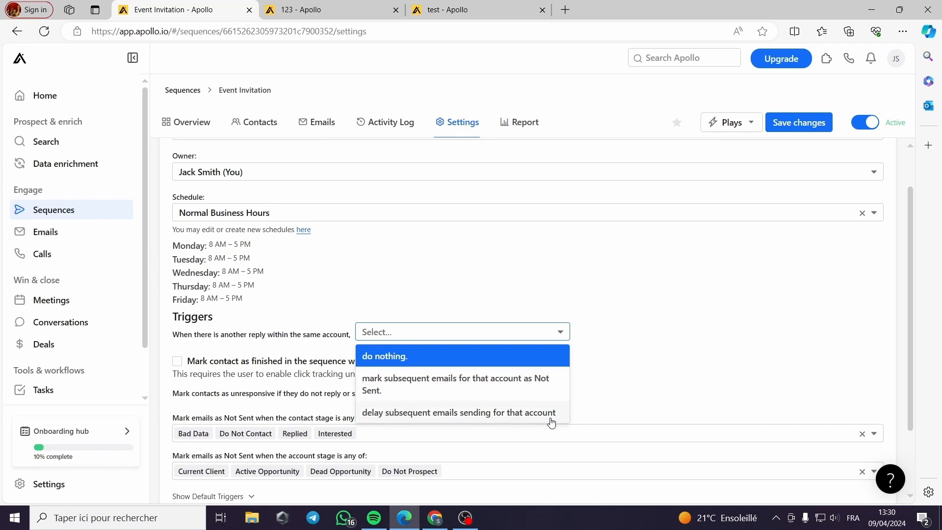
{"action": "left_click", "coordinate": [656, 277]}
{"action": "scroll", "coordinate": [542, 252], "scroll_direction": "down", "scroll_amount": 2}
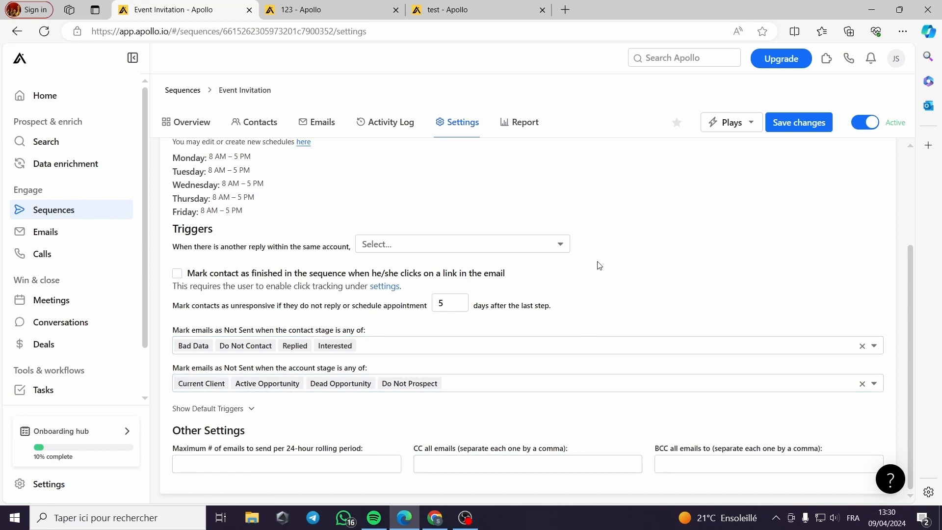
- Check the sequence's report and look over its email steps in the overview
{"action": "left_click", "coordinate": [519, 123]}
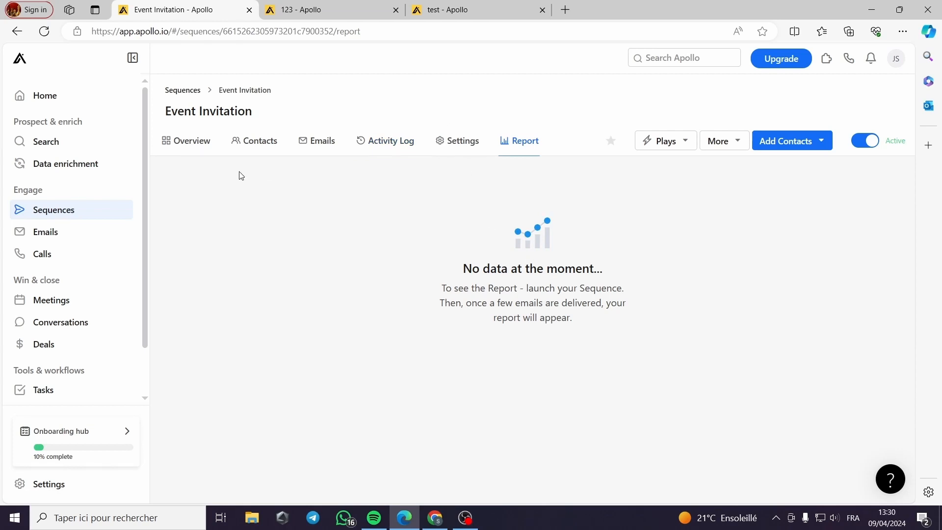
{"action": "left_click", "coordinate": [199, 143]}
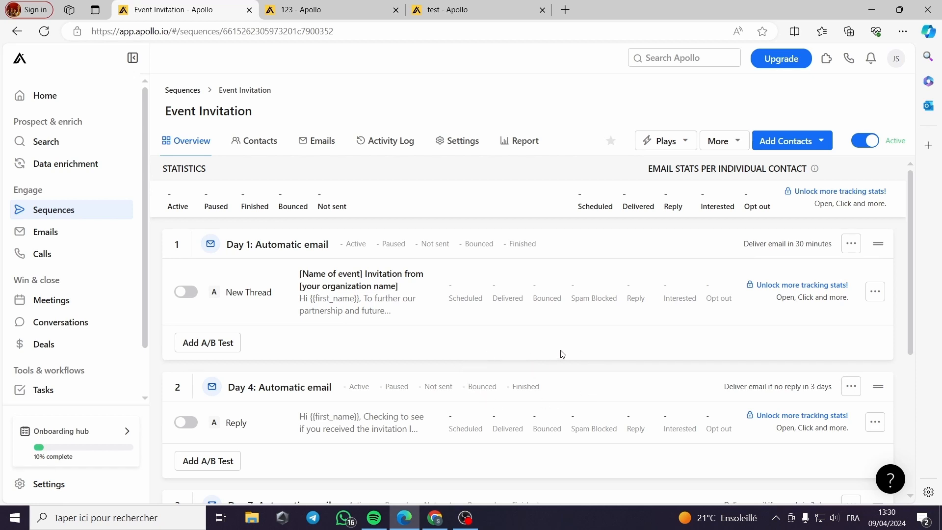
{"action": "scroll", "coordinate": [733, 346], "scroll_direction": "down", "scroll_amount": 5}
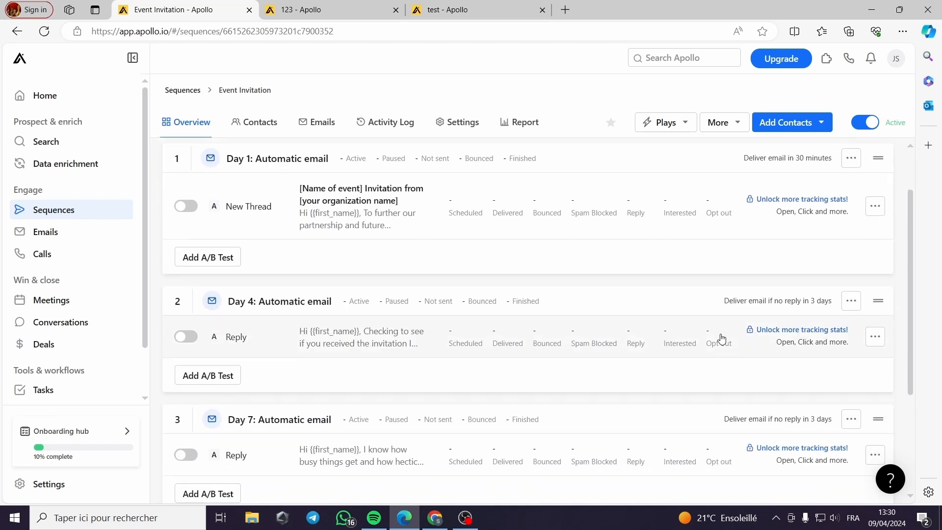
{"action": "scroll", "coordinate": [722, 339], "scroll_direction": "up", "scroll_amount": 5}
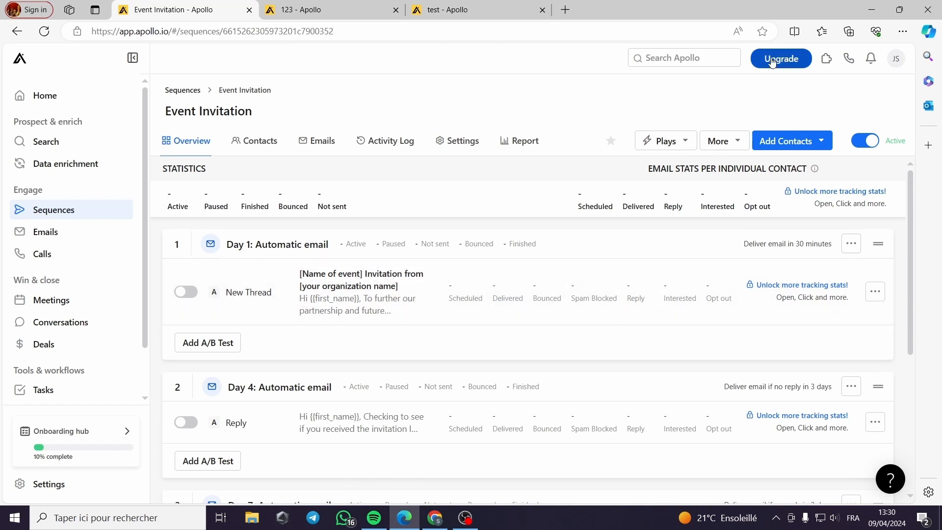
- Open the plan upgrade page and view the monthly billing prices before returning to annual billing
{"action": "left_click", "coordinate": [801, 67]}
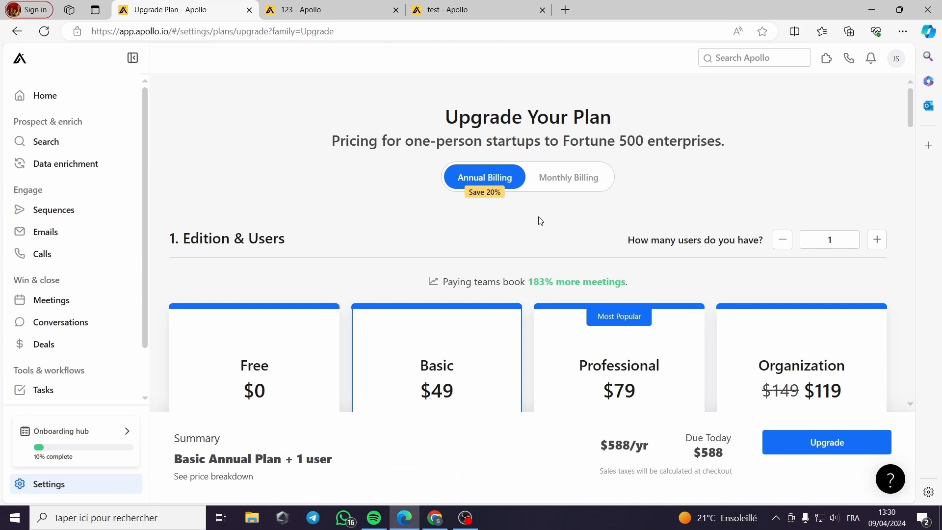
{"action": "left_click", "coordinate": [568, 183]}
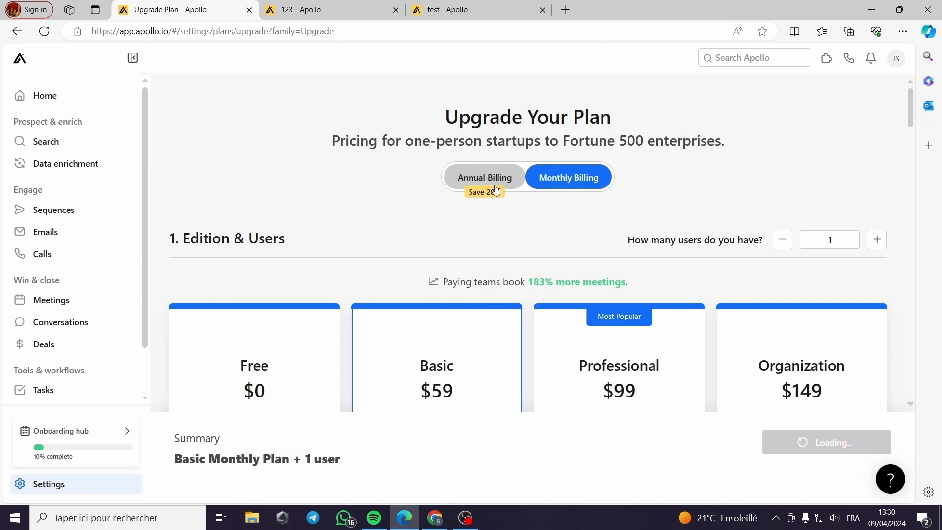
{"action": "left_click", "coordinate": [497, 189]}
- Examine the prices, credits and included features of the Free, Basic, Professional and Organization plans under annual billing
{"action": "scroll", "coordinate": [440, 223], "scroll_direction": "down", "scroll_amount": 3}
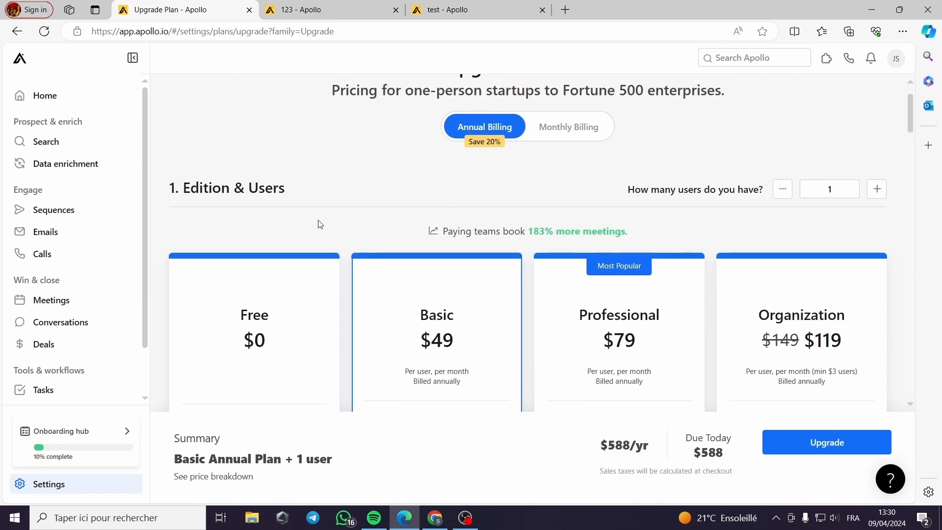
{"action": "scroll", "coordinate": [280, 255], "scroll_direction": "down", "scroll_amount": 1}
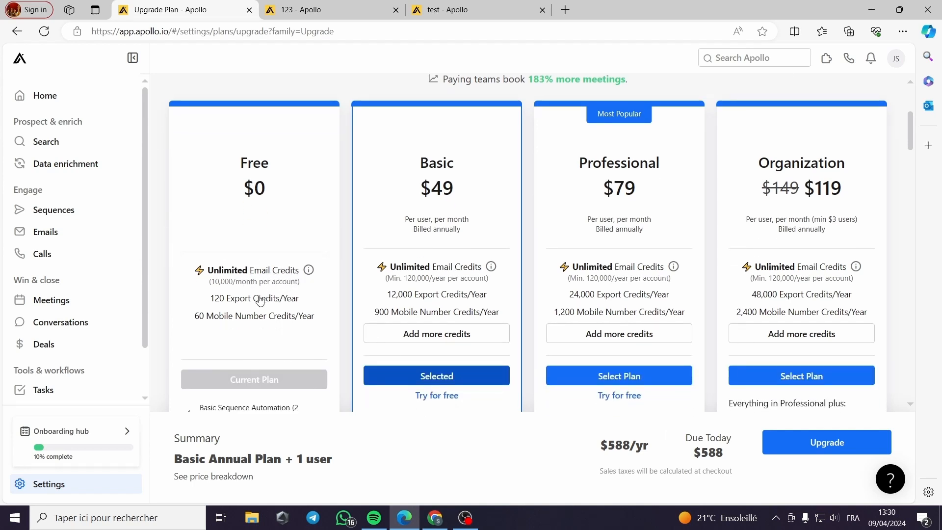
{"action": "scroll", "coordinate": [280, 308], "scroll_direction": "down", "scroll_amount": 2}
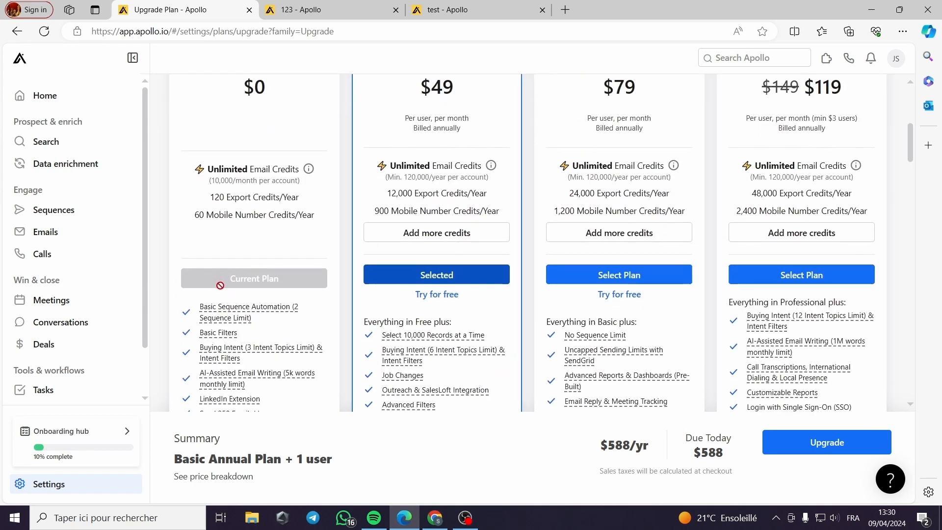
{"action": "scroll", "coordinate": [484, 310], "scroll_direction": "up", "scroll_amount": 2}
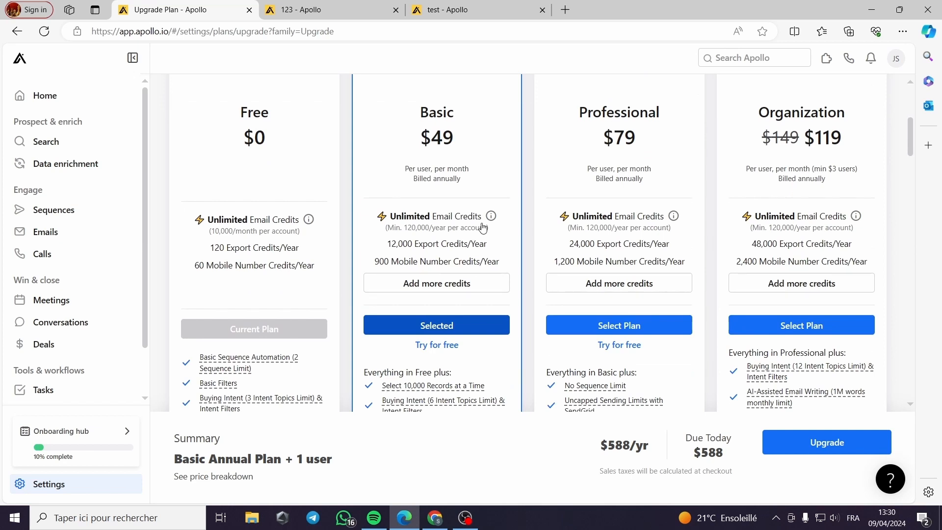
{"action": "scroll", "coordinate": [482, 228], "scroll_direction": "down", "scroll_amount": 2}
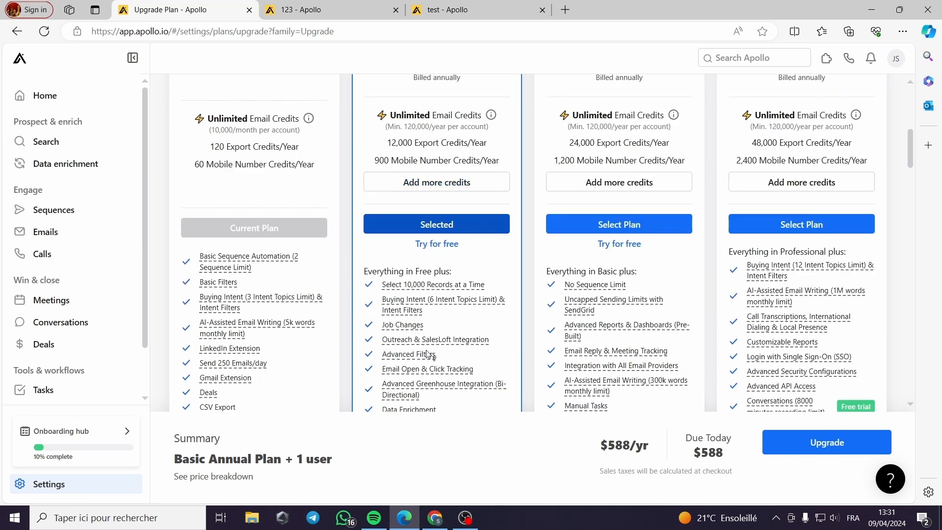
{"action": "scroll", "coordinate": [429, 354], "scroll_direction": "down", "scroll_amount": 1}
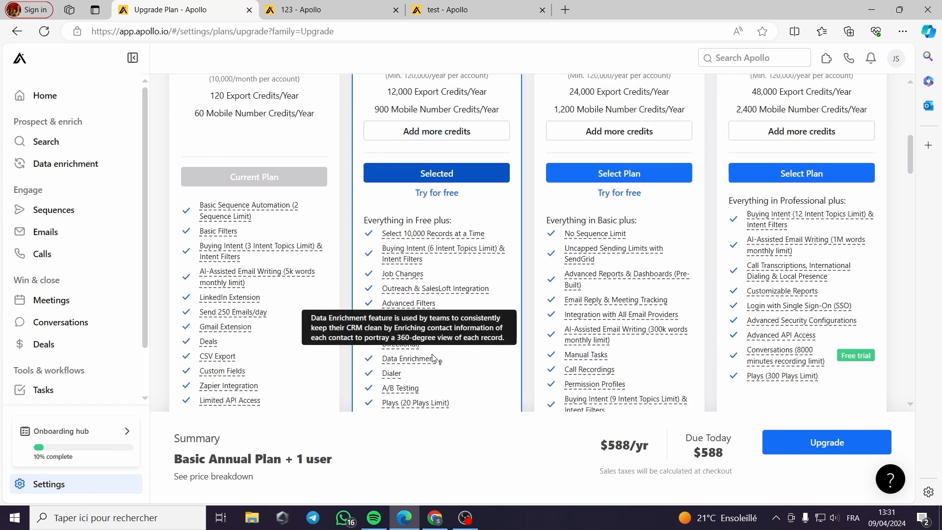
{"action": "scroll", "coordinate": [433, 358], "scroll_direction": "up", "scroll_amount": 5}
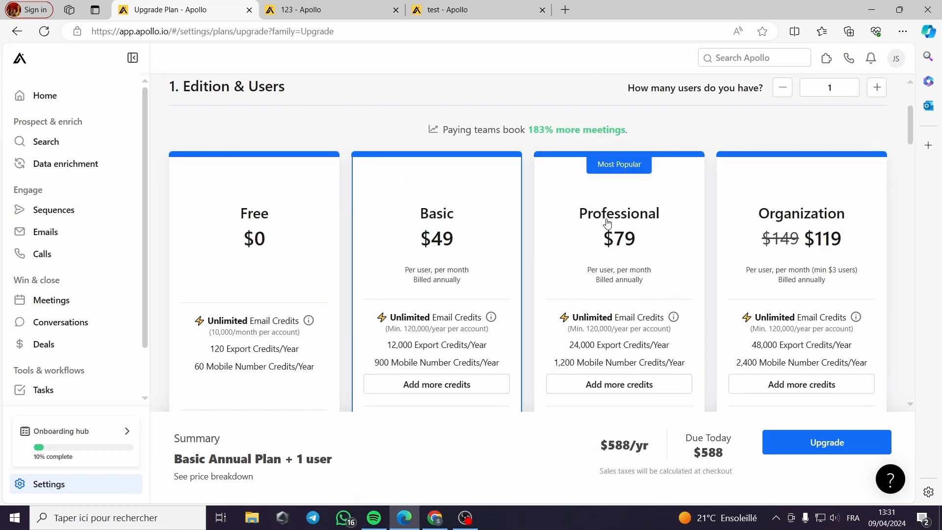
{"action": "scroll", "coordinate": [608, 223], "scroll_direction": "down", "scroll_amount": 5}
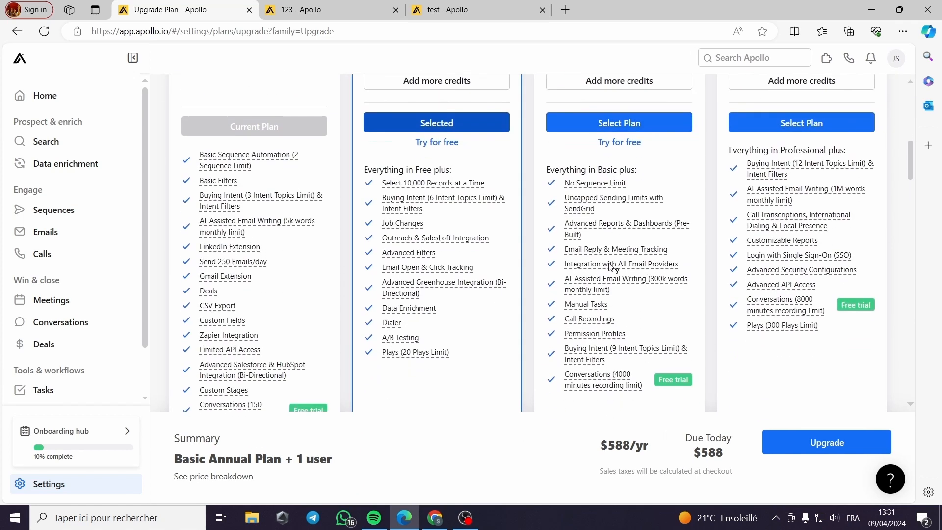
{"action": "scroll", "coordinate": [786, 337], "scroll_direction": "up", "scroll_amount": 5}
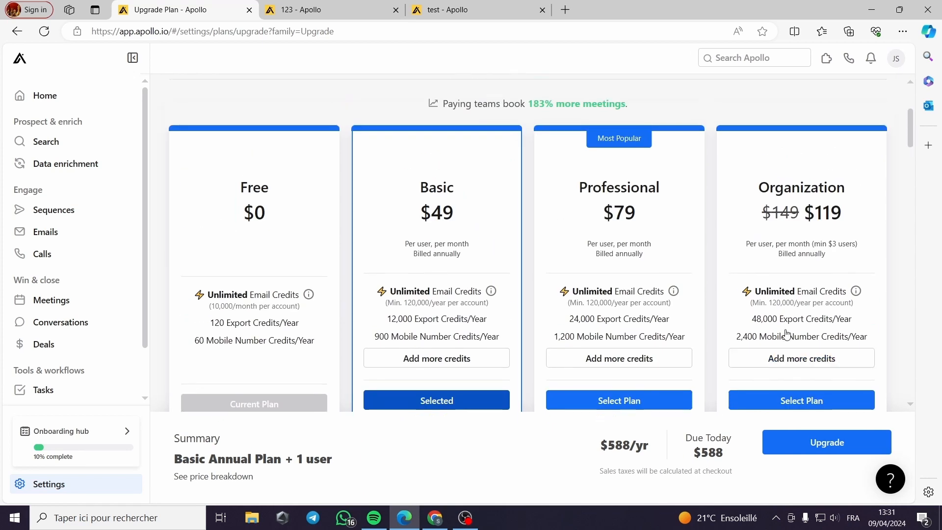
{"action": "scroll", "coordinate": [638, 211], "scroll_direction": "up", "scroll_amount": 2}
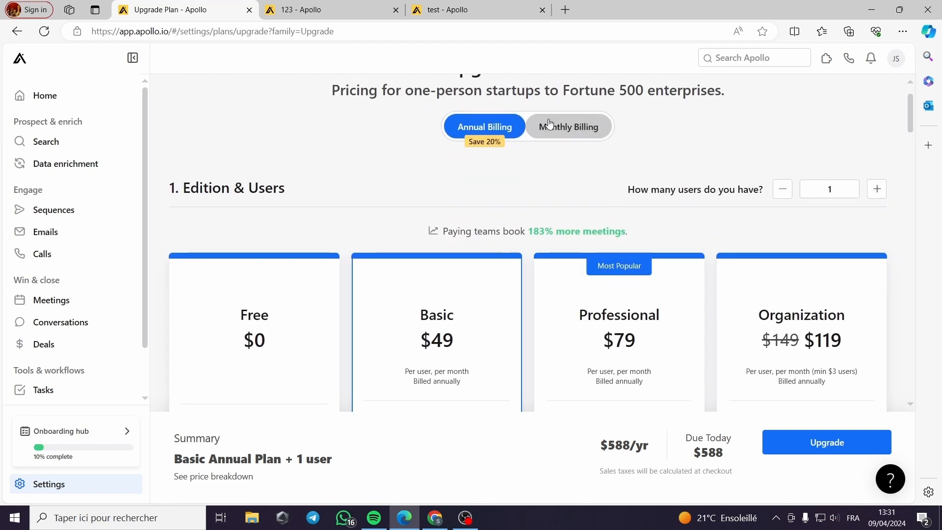
- Compare the plans' monthly prices with the annual ones again, leaving annual billing selected
{"action": "left_click", "coordinate": [545, 127]}
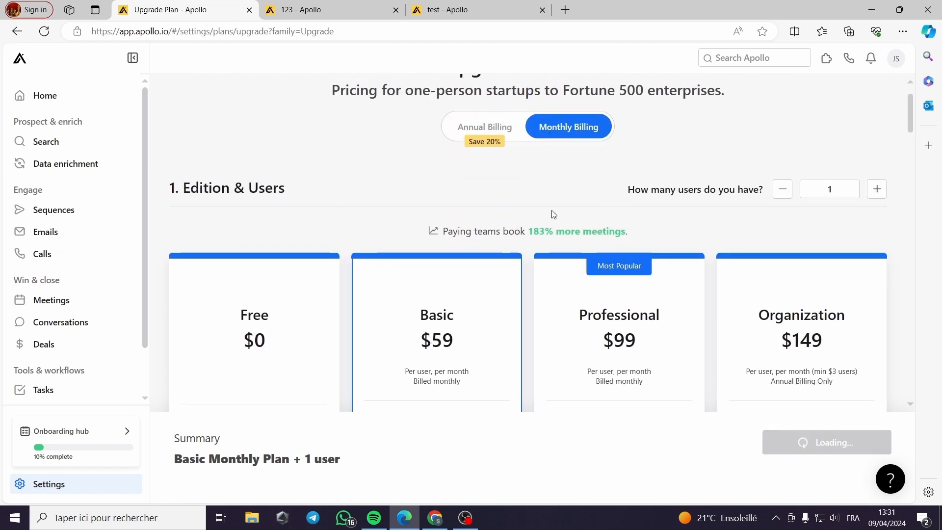
{"action": "left_click", "coordinate": [498, 126]}
{"action": "scroll", "coordinate": [294, 220], "scroll_direction": "down", "scroll_amount": 1}
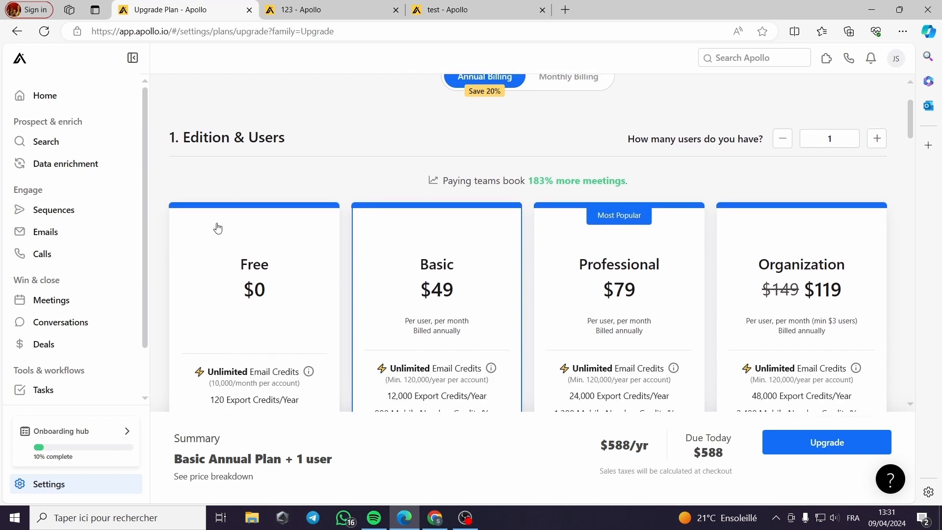
{"action": "scroll", "coordinate": [218, 225], "scroll_direction": "up", "scroll_amount": 1}
{"action": "scroll", "coordinate": [217, 225], "scroll_direction": "up", "scroll_amount": 1}
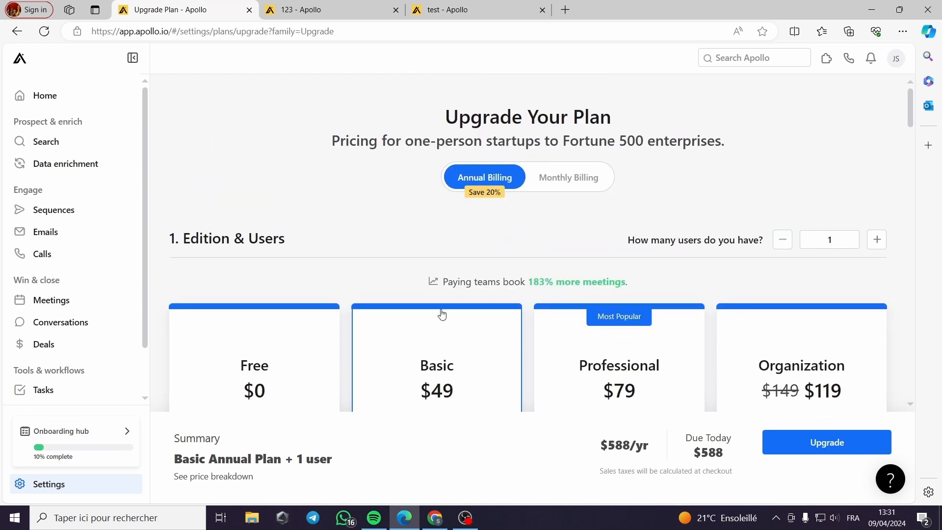